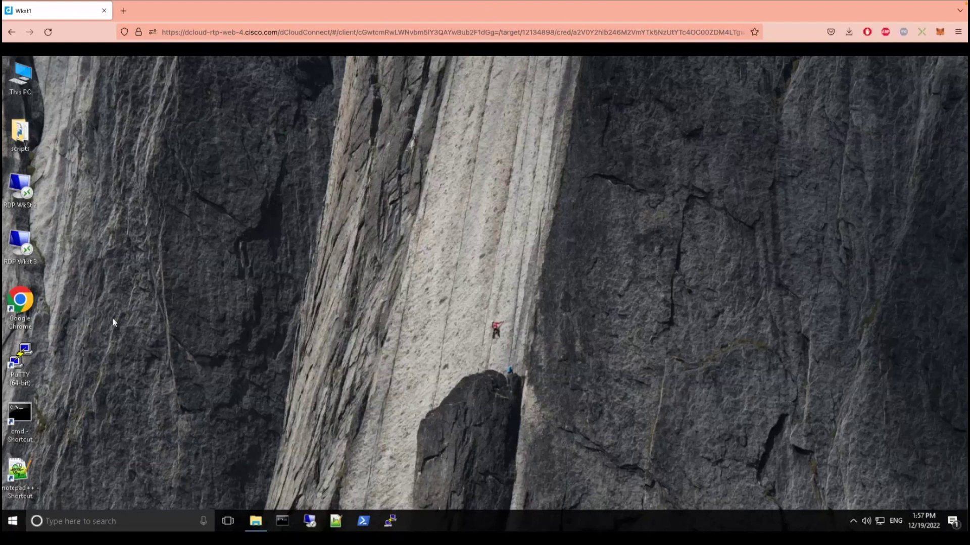
Launch Chrome, open the Firepower Chassis bookmark, and enter the admin username and password.
{"action": "double_click", "coordinate": [20, 303]}
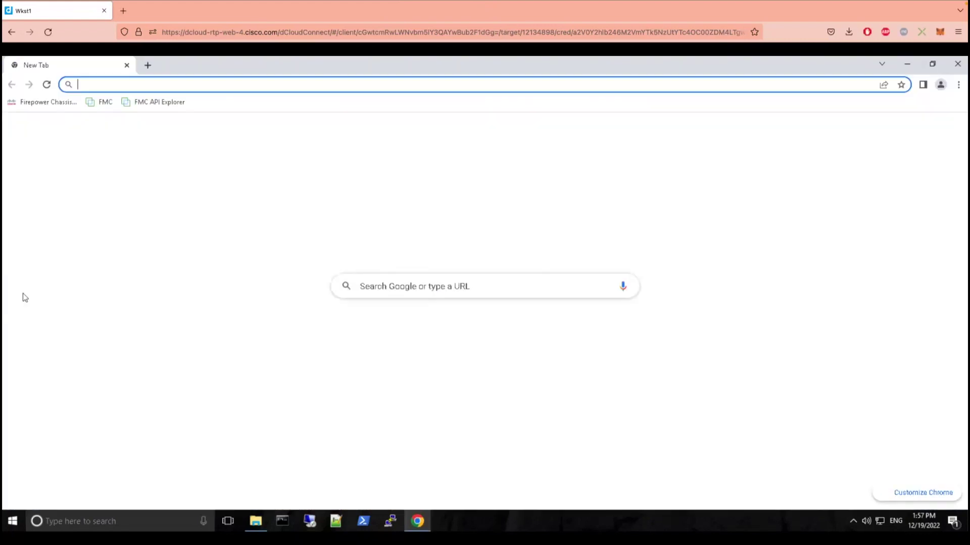
{"action": "left_click", "coordinate": [48, 103]}
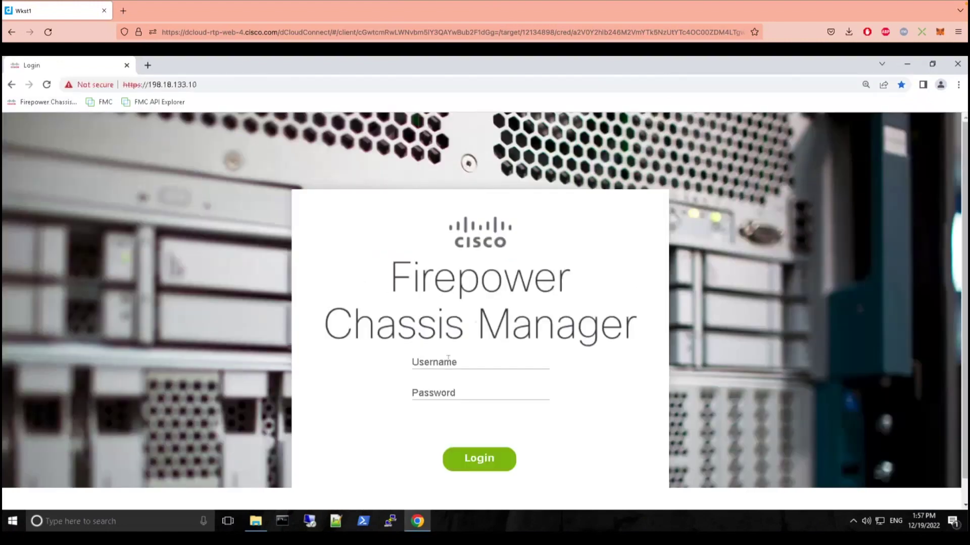
{"action": "left_click", "coordinate": [448, 359]}
{"action": "type", "text": "admin"}
{"action": "key", "text": "Tab"}
{"action": "type", "text": "•"}
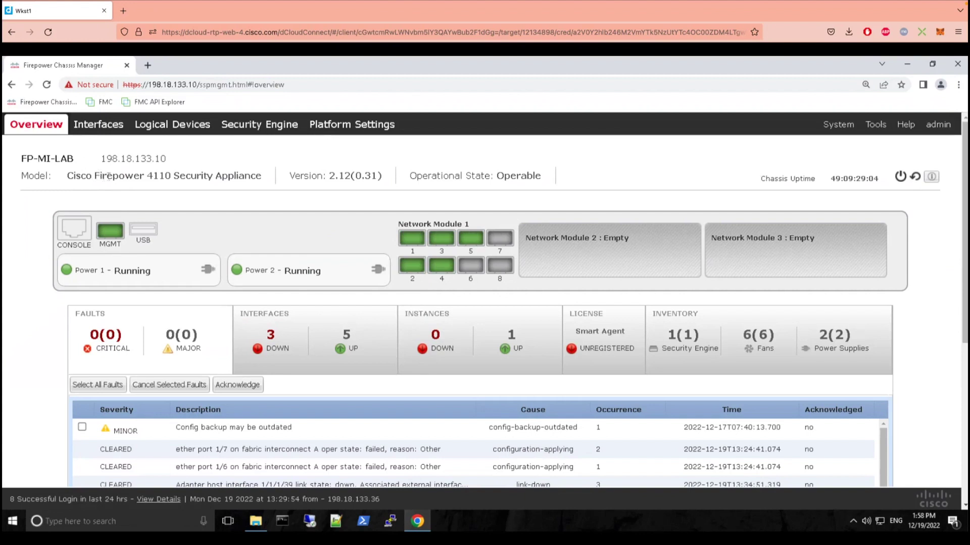
Highlight the Firepower 4110 model, version 2.12(0.31) and operational state on the Overview page.
{"action": "left_click_drag", "start_coordinate": [68, 179], "coordinate": [192, 176]}
{"action": "left_click", "coordinate": [161, 175]}
{"action": "left_click_drag", "start_coordinate": [289, 176], "coordinate": [369, 171]}
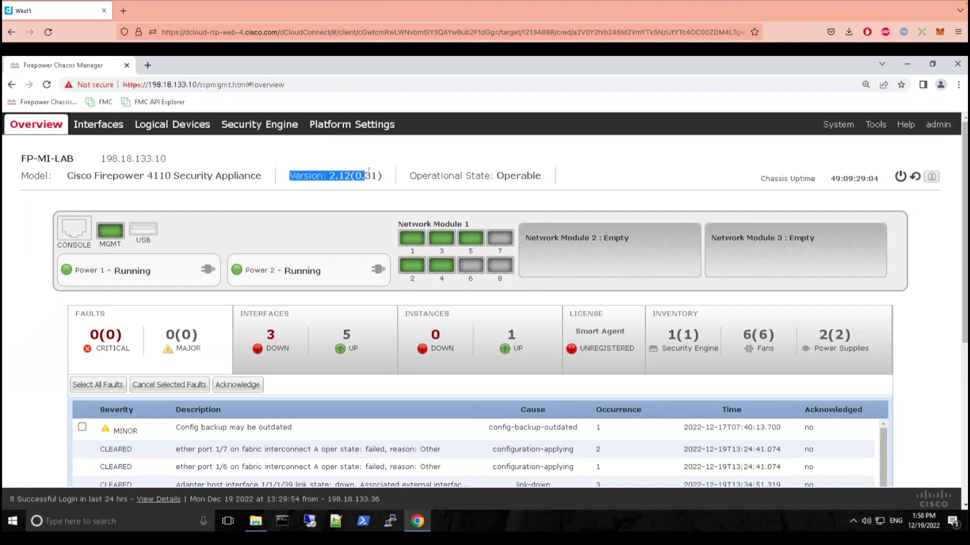
{"action": "left_click", "coordinate": [345, 175]}
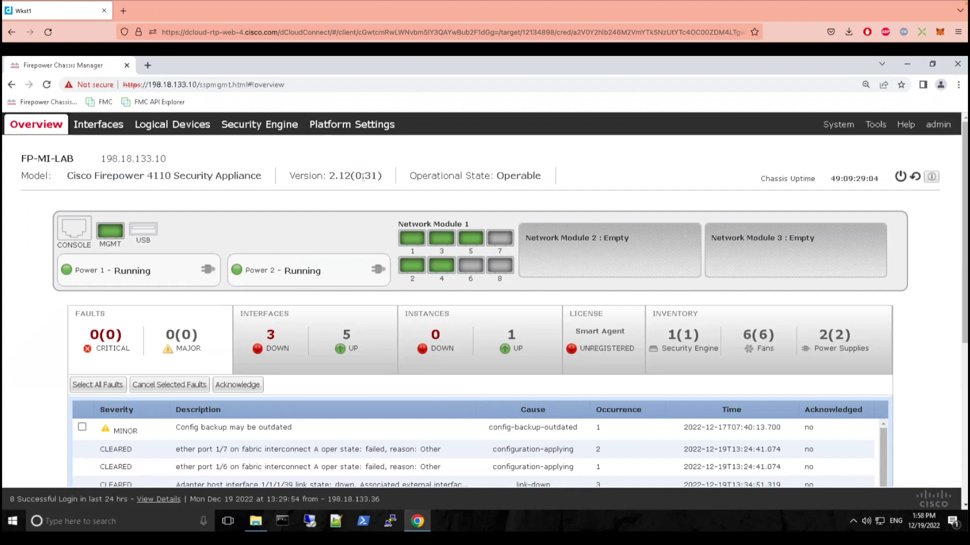
{"action": "left_click_drag", "start_coordinate": [429, 175], "coordinate": [538, 175]}
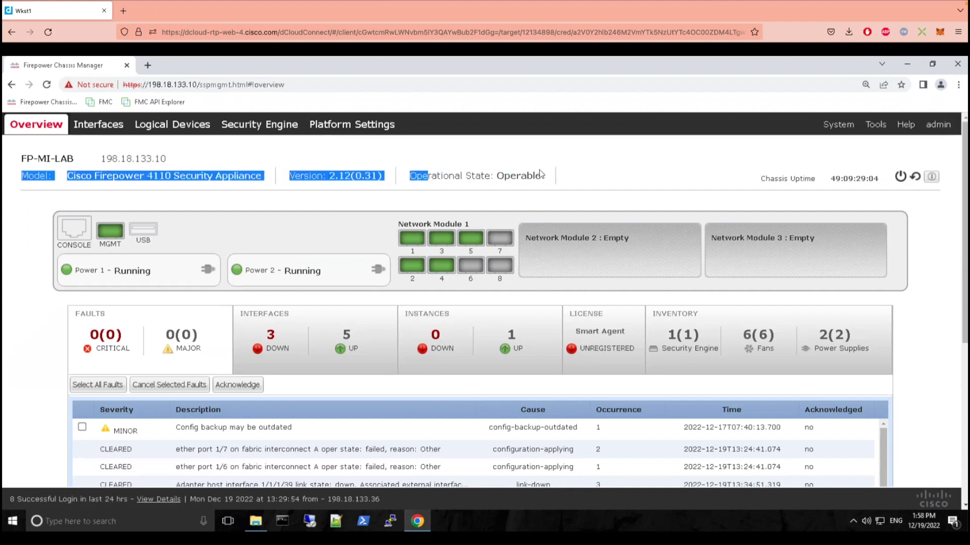
{"action": "left_click", "coordinate": [518, 175]}
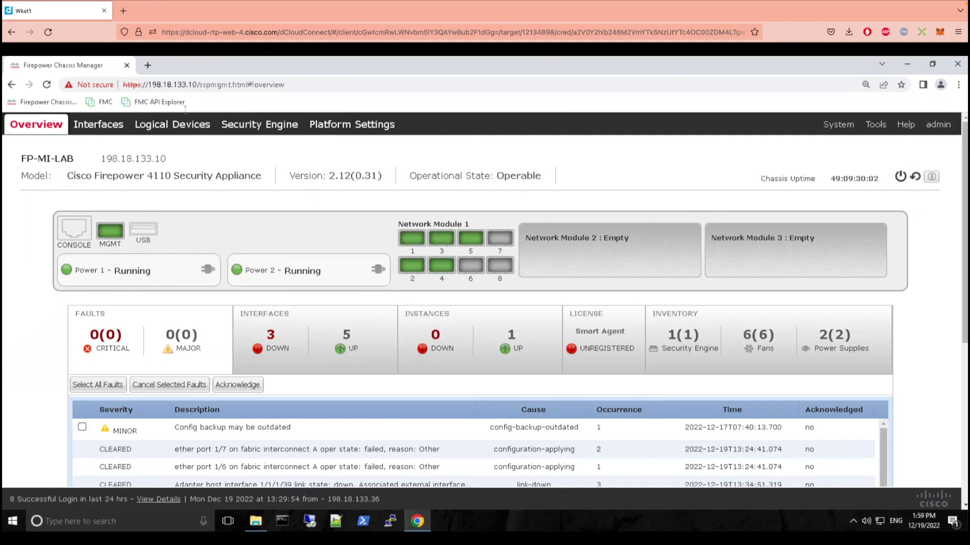
{"action": "left_click", "coordinate": [148, 66]}
{"action": "type", "text": "www."}
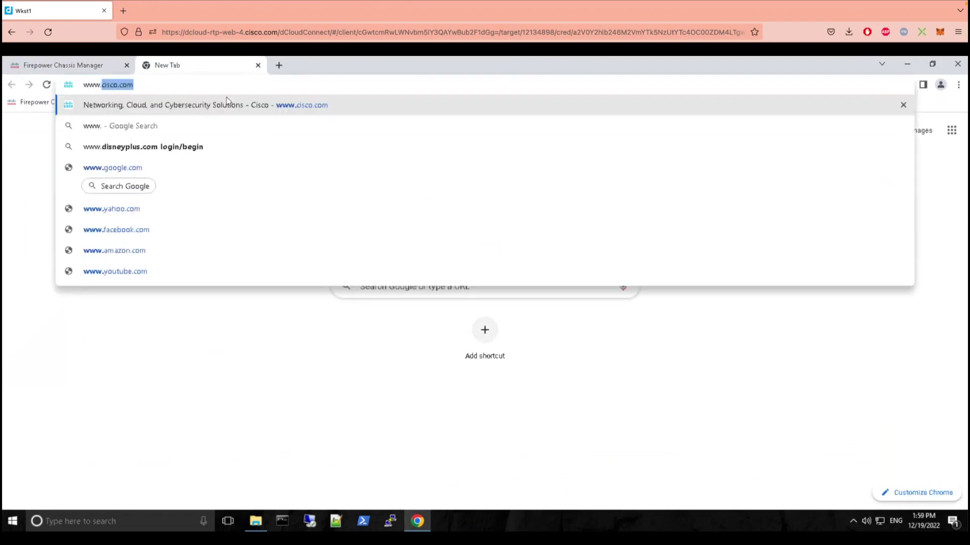
{"action": "type", "text": "c"}
{"action": "key", "text": "Return"}
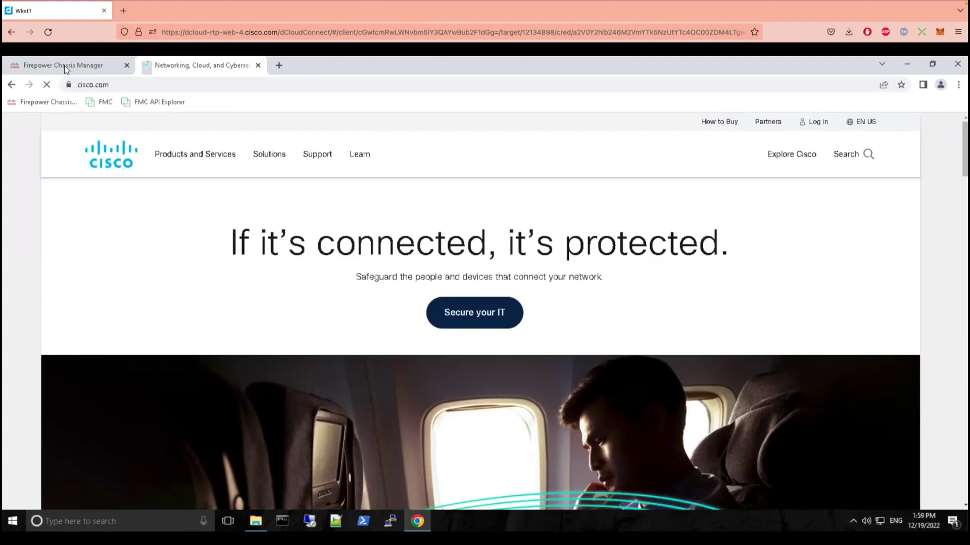
{"action": "left_click", "coordinate": [66, 66]}
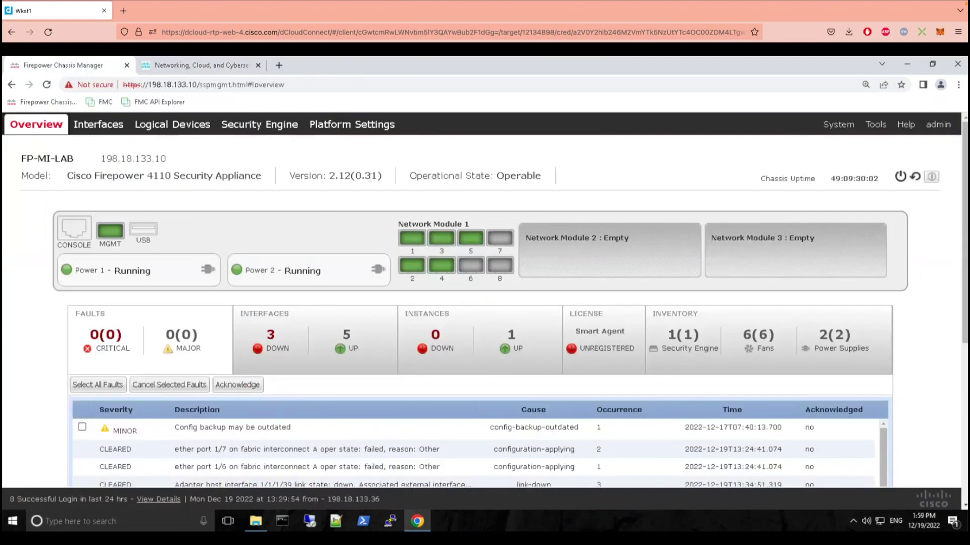
{"action": "left_click_drag", "start_coordinate": [289, 176], "coordinate": [371, 178]}
{"action": "left_click", "coordinate": [371, 178]}
On cisco.com, go to Support and show the Products and Downloads finder.
{"action": "left_click", "coordinate": [196, 68]}
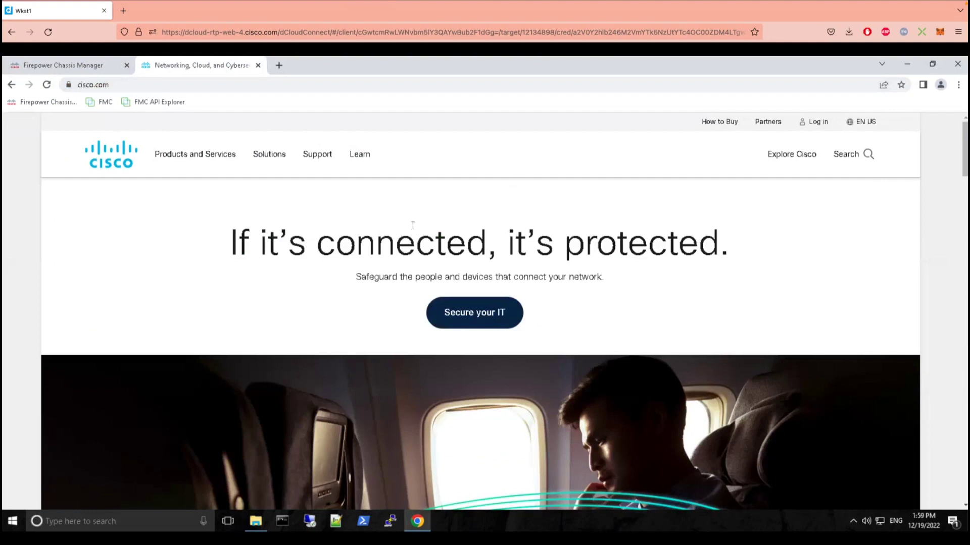
{"action": "left_click", "coordinate": [319, 157]}
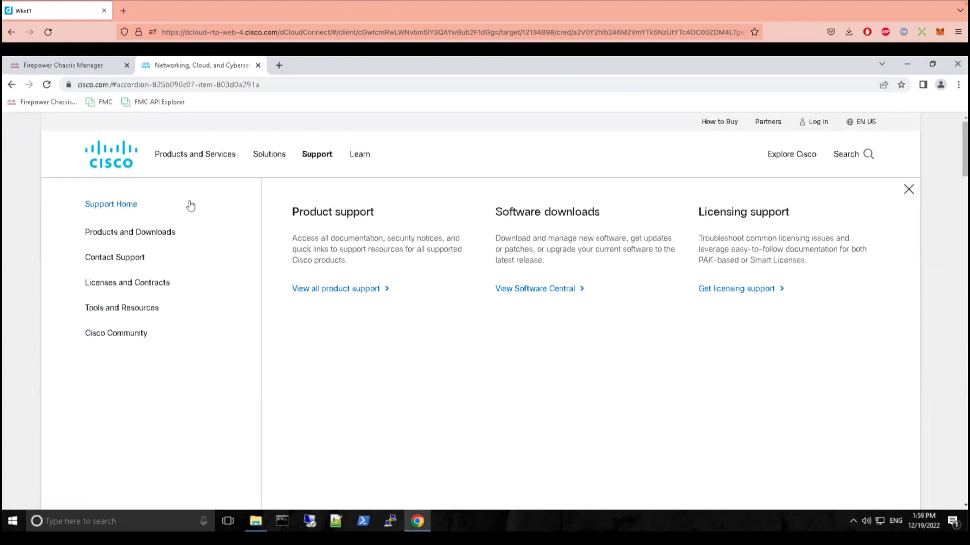
{"action": "left_click", "coordinate": [103, 237]}
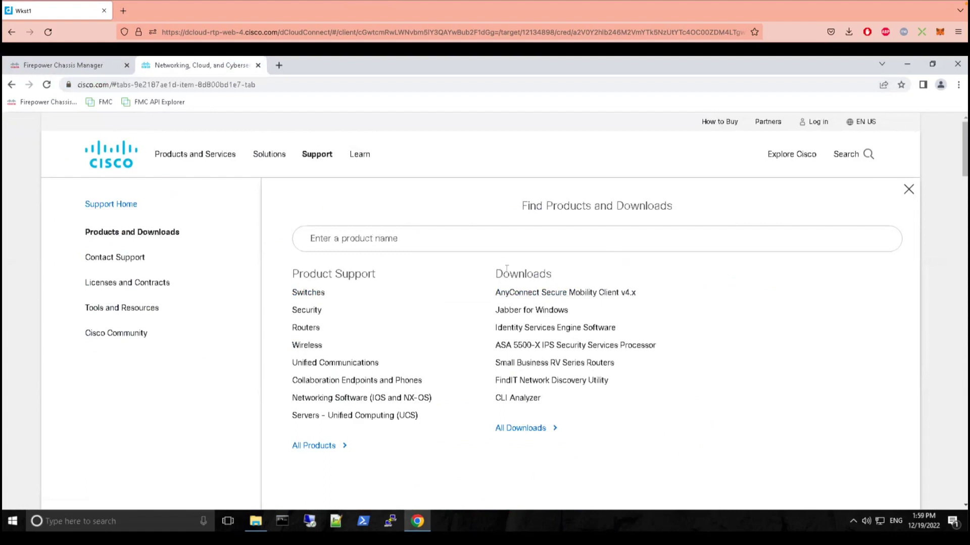
{"action": "left_click_drag", "start_coordinate": [492, 274], "coordinate": [533, 353]}
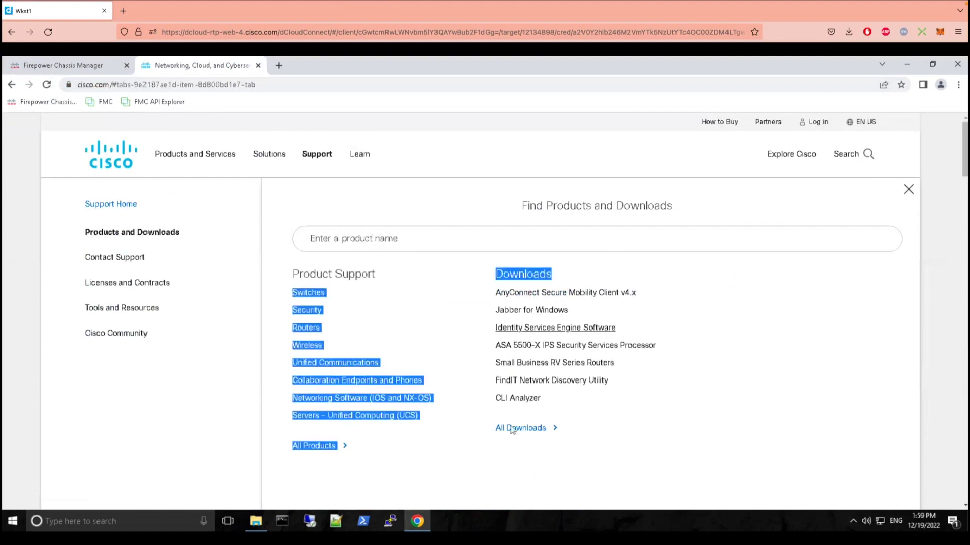
{"action": "left_click", "coordinate": [500, 351]}
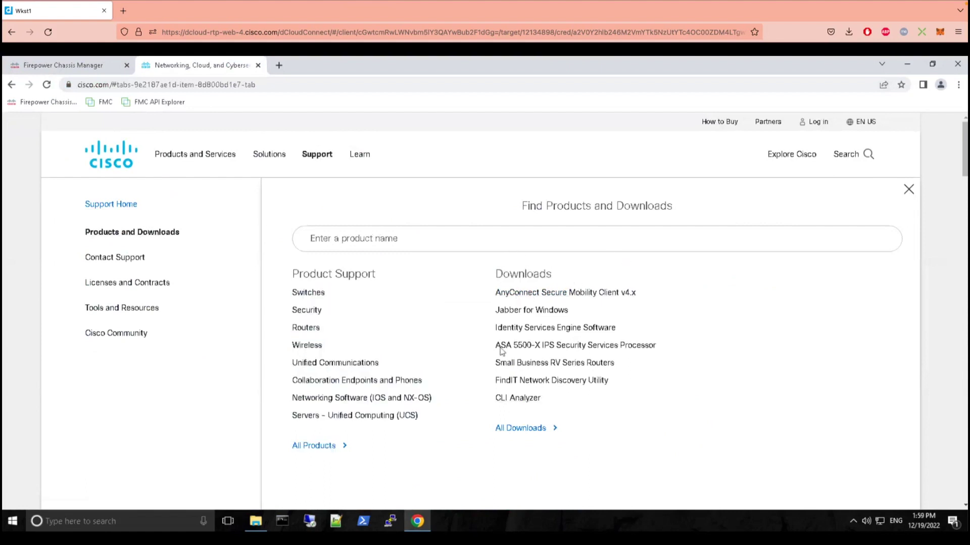
Go to All Downloads, try product searches for 'firepower' and '4110', then clear the search.
{"action": "left_click", "coordinate": [526, 430]}
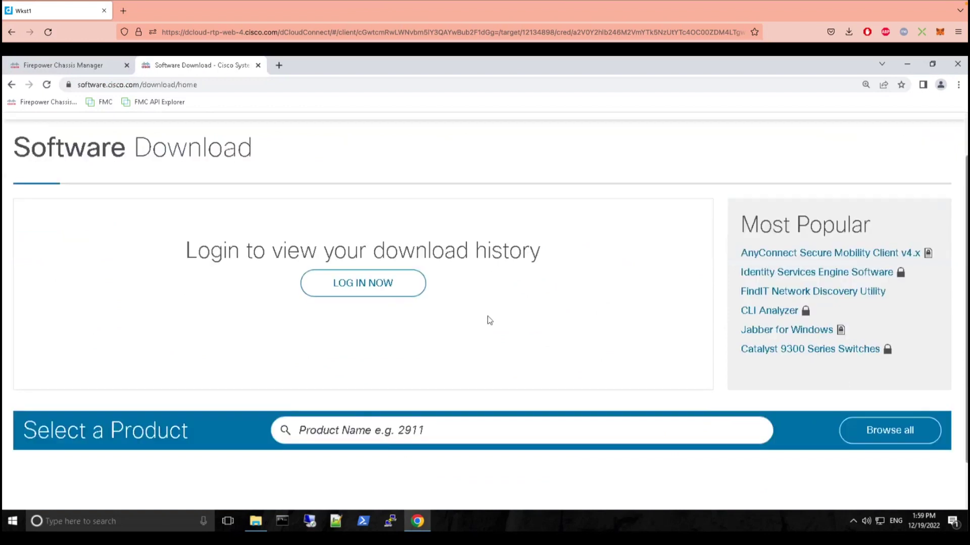
{"action": "scroll", "coordinate": [451, 366], "scroll_direction": "down", "scroll_amount": 2}
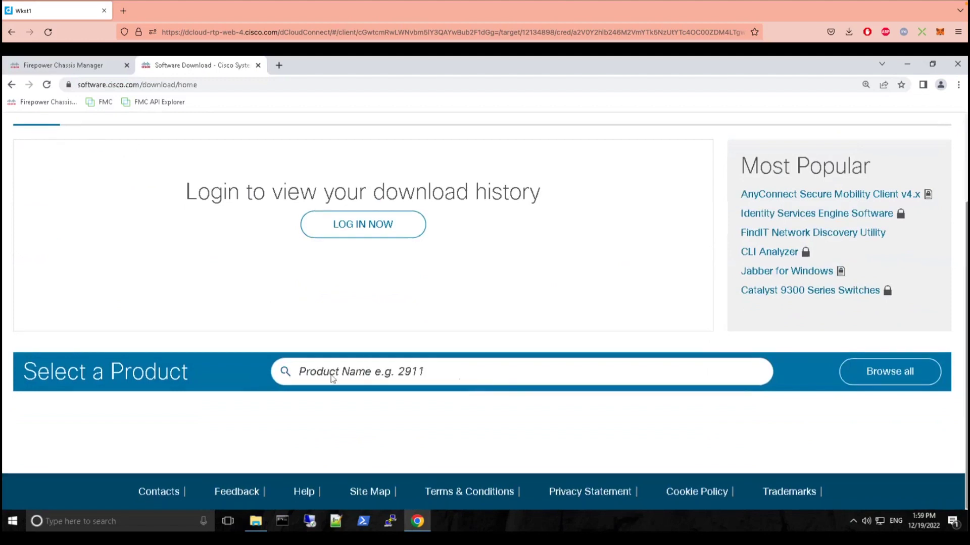
{"action": "left_click", "coordinate": [423, 372]}
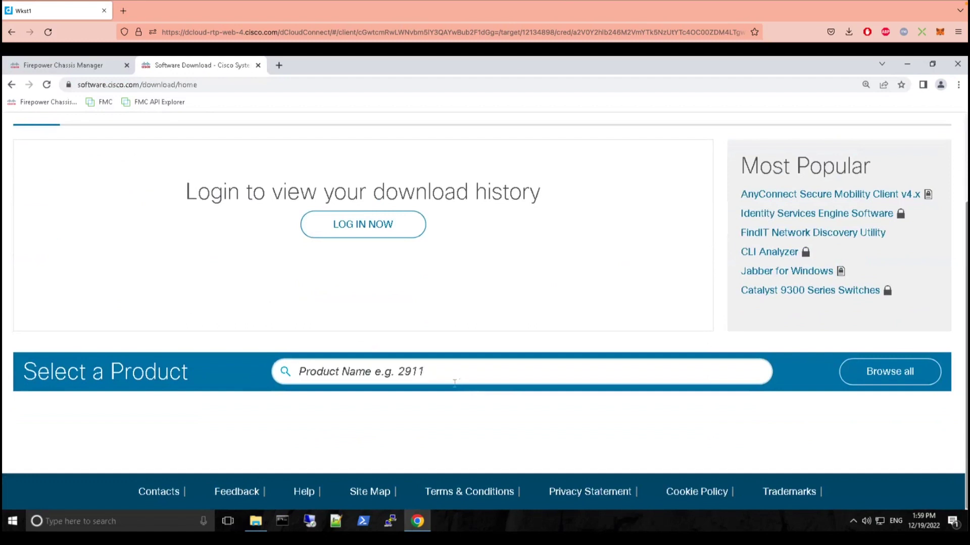
{"action": "type", "text": "fi"}
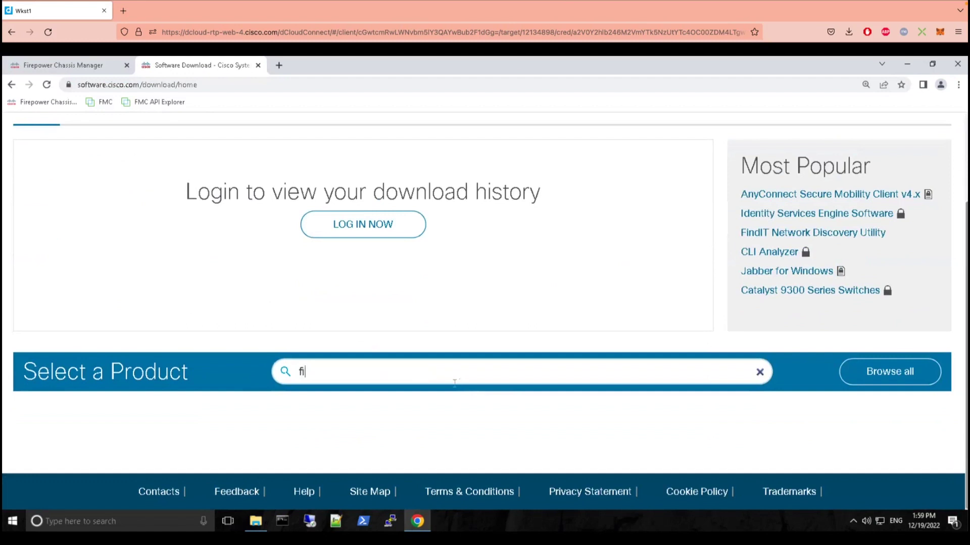
{"action": "type", "text": "repower"}
{"action": "scroll", "coordinate": [458, 385], "scroll_direction": "down", "scroll_amount": 2}
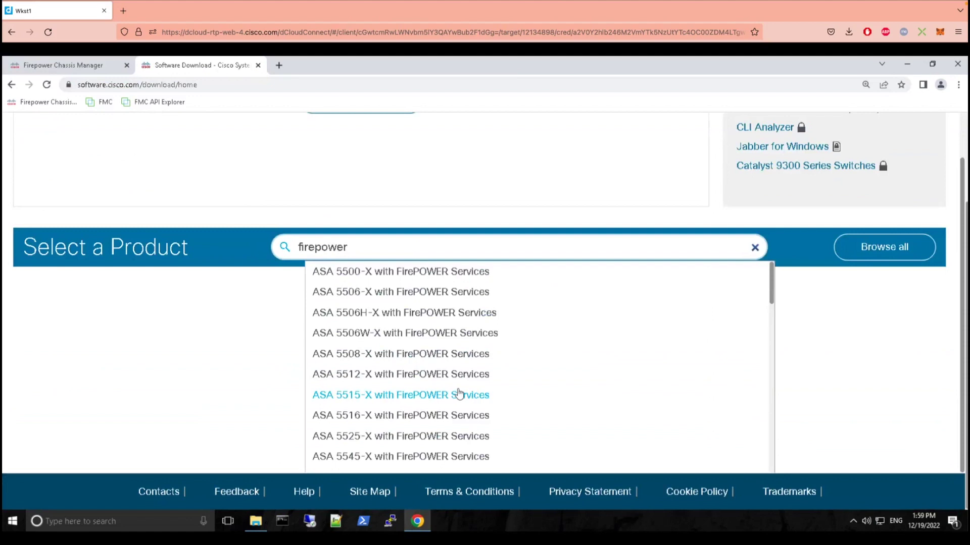
{"action": "scroll", "coordinate": [528, 293], "scroll_direction": "down", "scroll_amount": 2}
{"action": "double_click", "coordinate": [330, 244]}
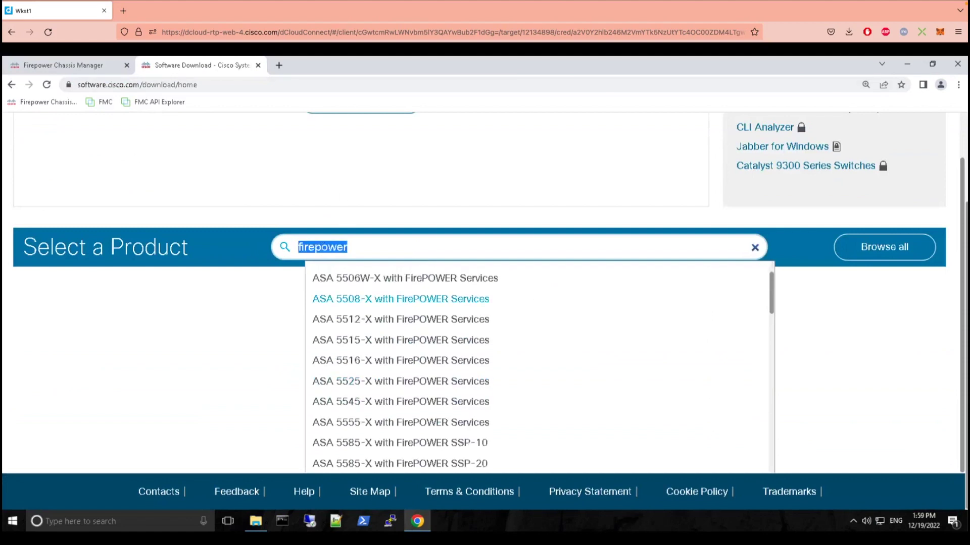
{"action": "type", "text": "4110"}
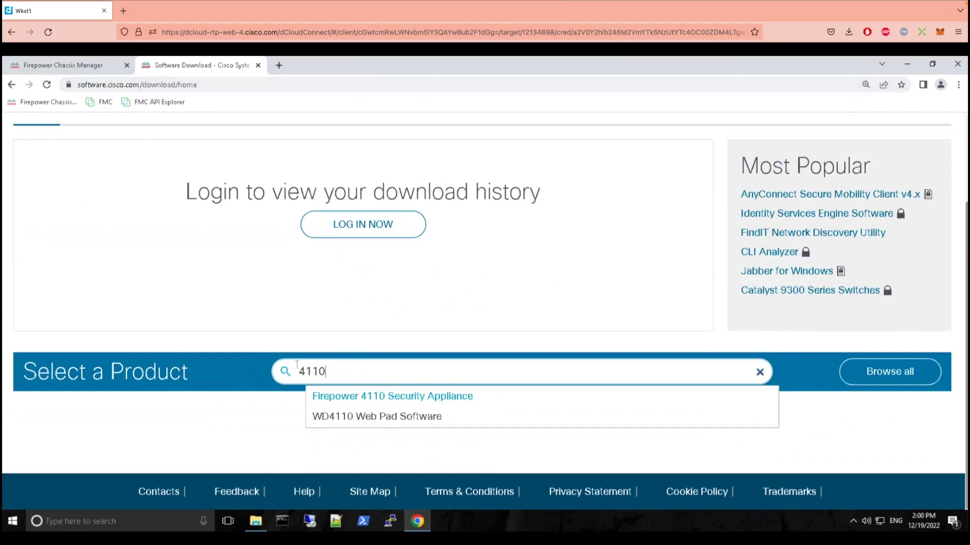
{"action": "double_click", "coordinate": [311, 371]}
{"action": "key", "text": "BackSpace"}
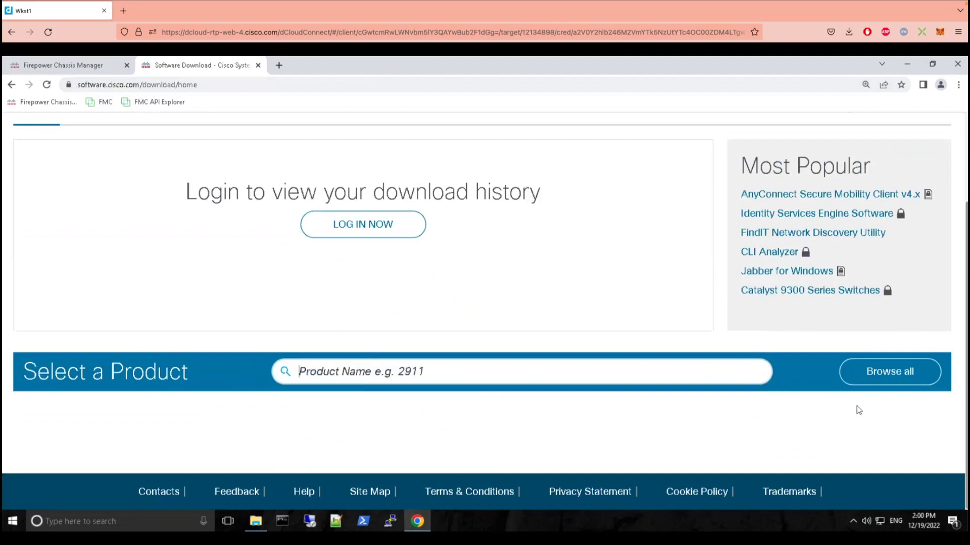
Browse all products through Security > Firewalls > Next-Generation Firewalls to Firepower 4100 Series.
{"action": "left_click", "coordinate": [890, 372]}
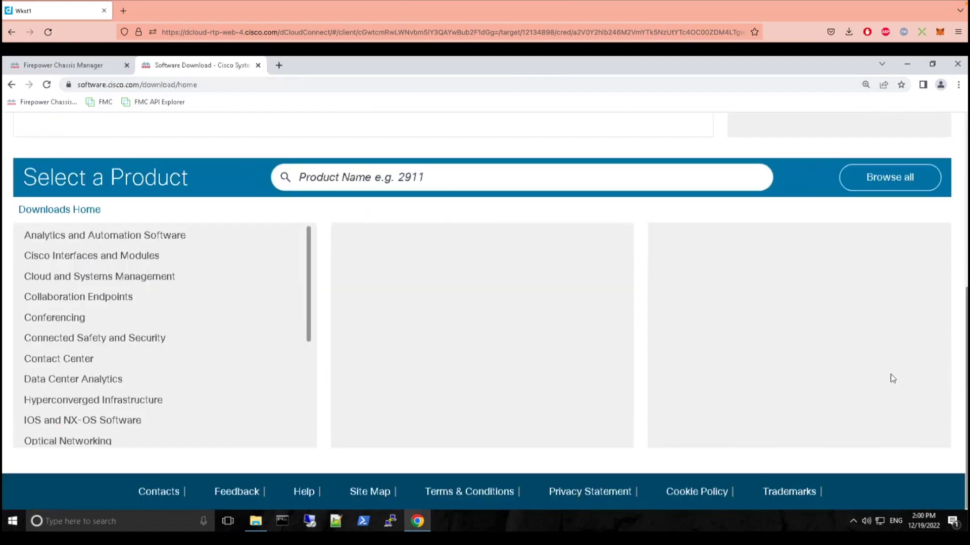
{"action": "scroll", "coordinate": [42, 404], "scroll_direction": "down", "scroll_amount": 3}
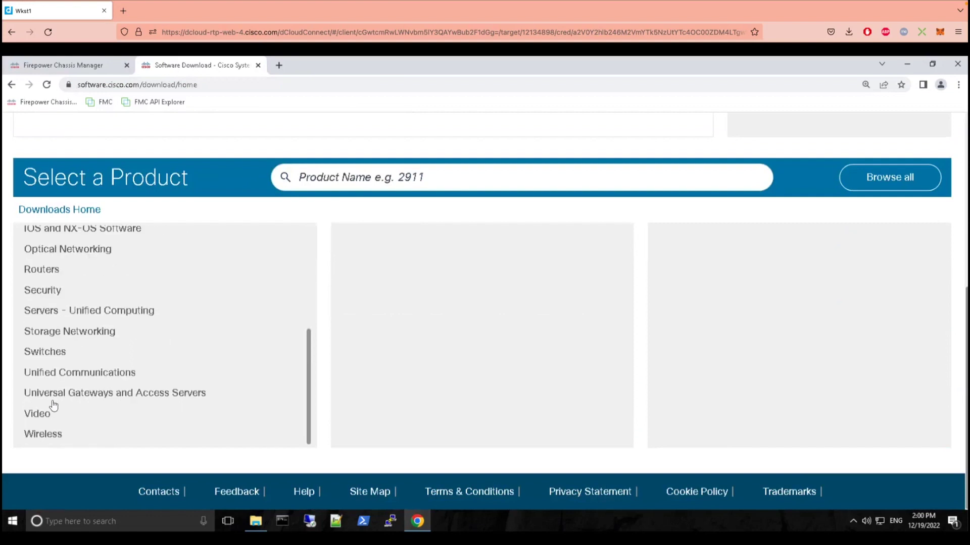
{"action": "scroll", "coordinate": [52, 303], "scroll_direction": "up", "scroll_amount": 5}
{"action": "scroll", "coordinate": [60, 355], "scroll_direction": "down", "scroll_amount": 5}
{"action": "left_click", "coordinate": [43, 293]}
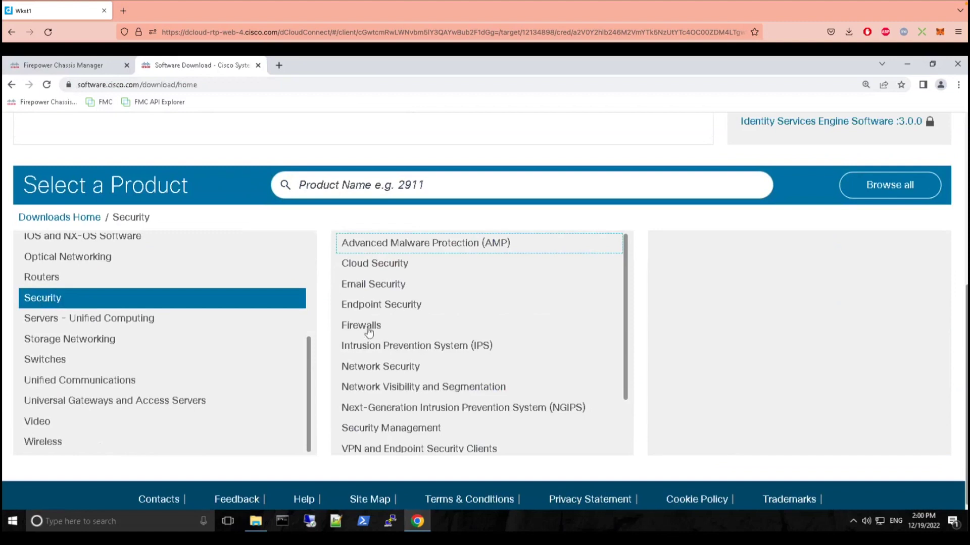
{"action": "left_click", "coordinate": [370, 327]}
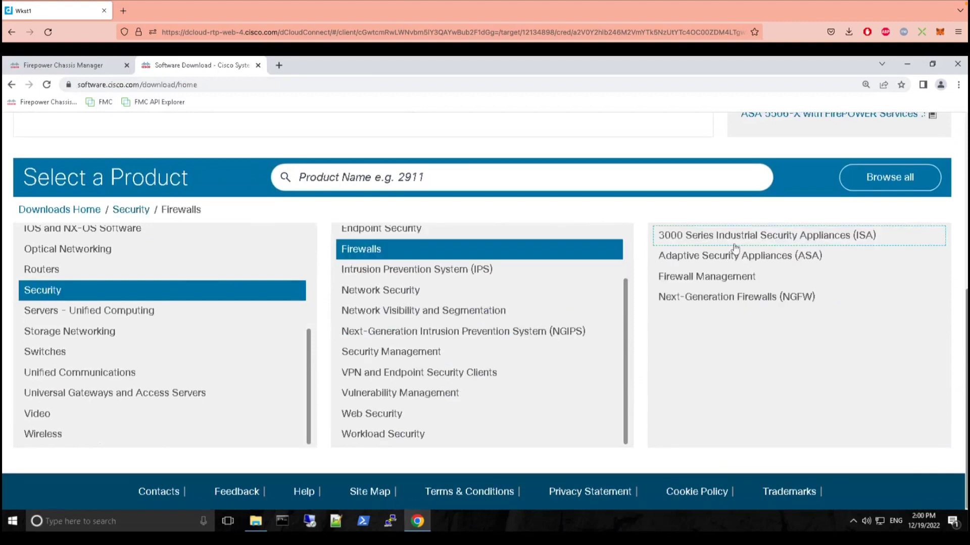
{"action": "left_click", "coordinate": [762, 300]}
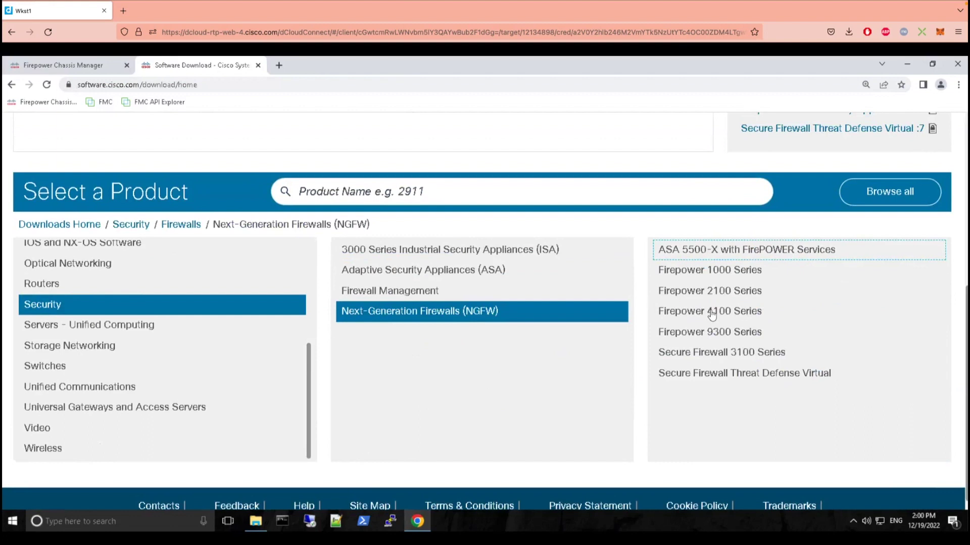
{"action": "left_click", "coordinate": [712, 316]}
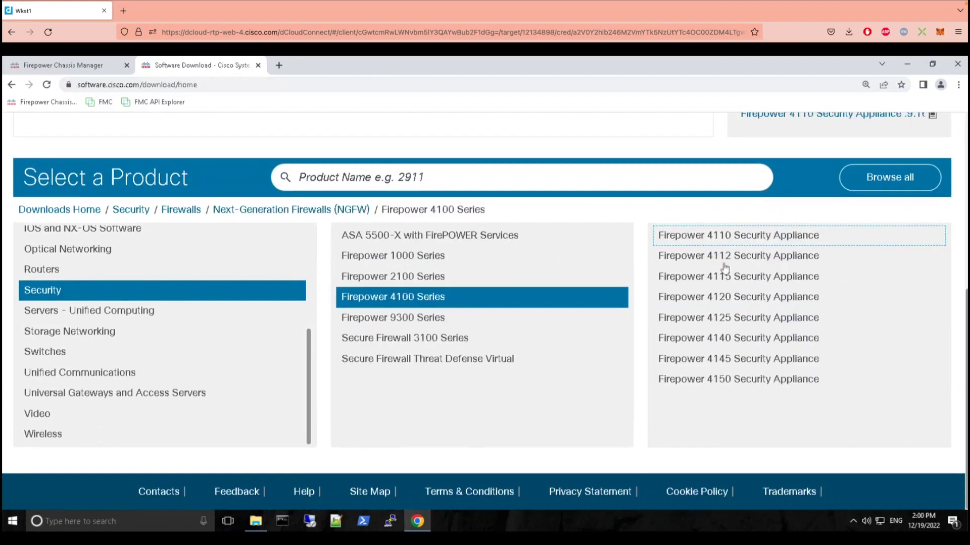
Choose Firepower 4110 Security Appliance and highlight the Firepower Extensible Operating System software type.
{"action": "left_click", "coordinate": [737, 238]}
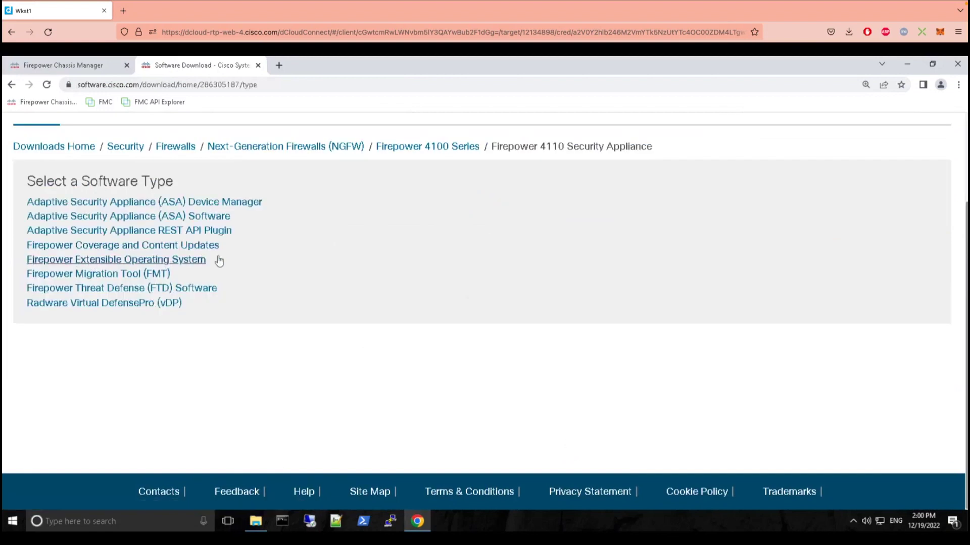
{"action": "left_click_drag", "start_coordinate": [214, 260], "coordinate": [23, 262]}
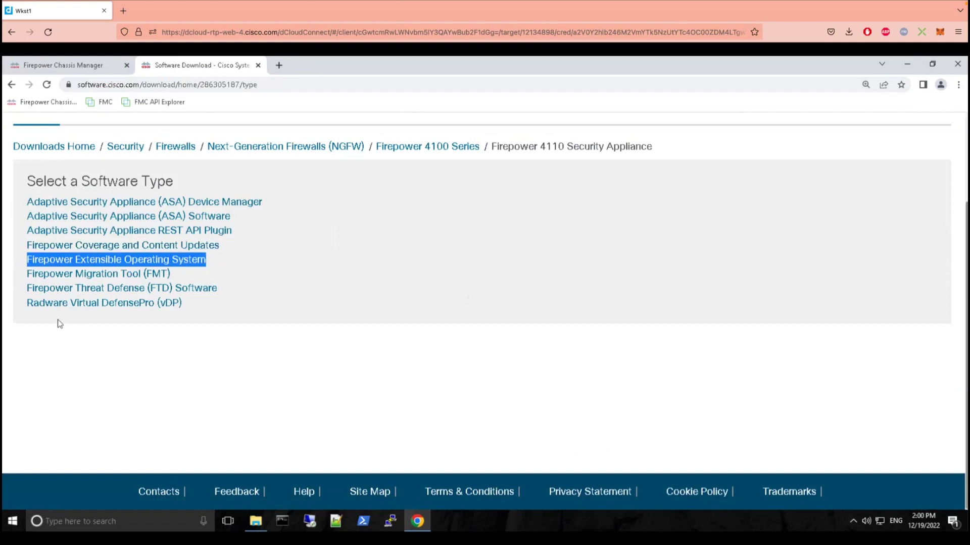
{"action": "left_click", "coordinate": [65, 293]}
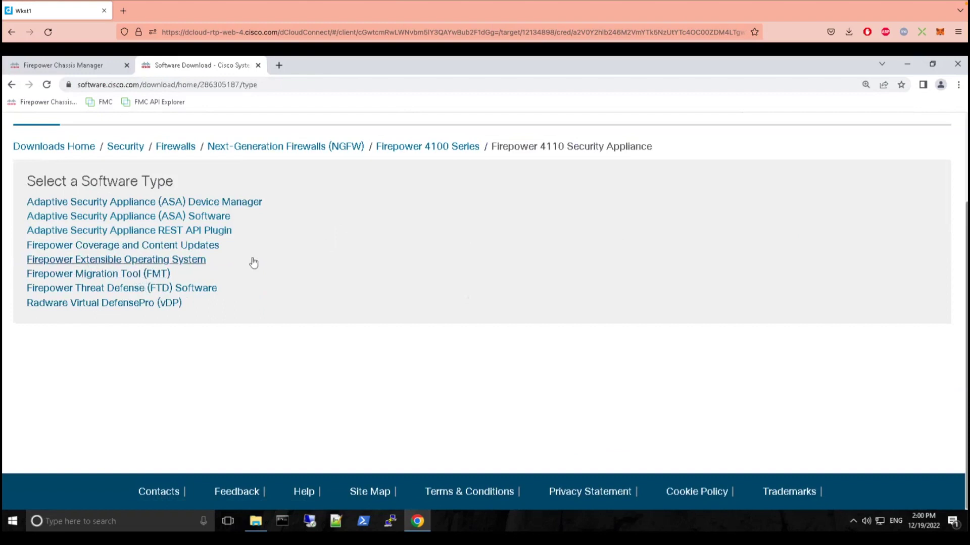
{"action": "left_click_drag", "start_coordinate": [253, 262], "coordinate": [95, 263]}
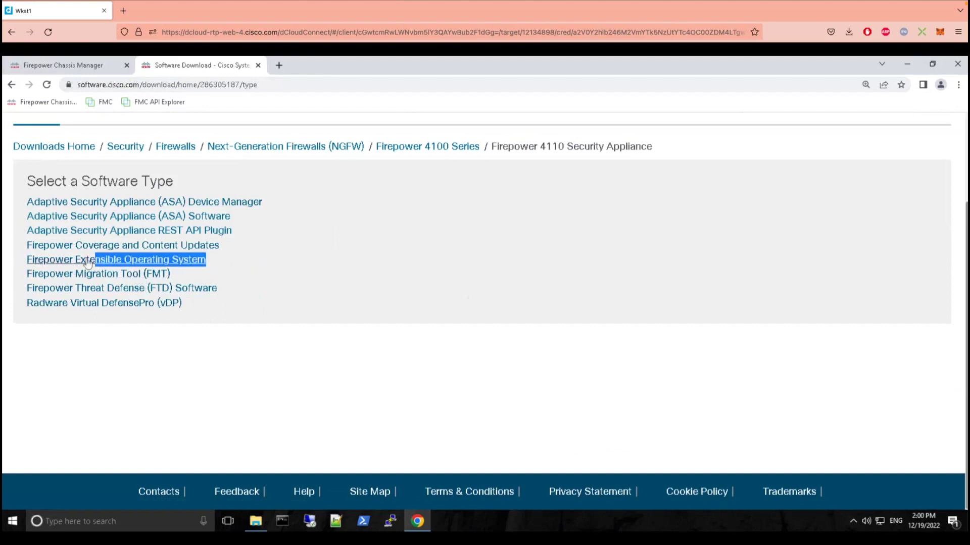
Open FXOS downloads, load release 2.12.0.450, and highlight its release notes and FX-OS image.
{"action": "left_click", "coordinate": [96, 264]}
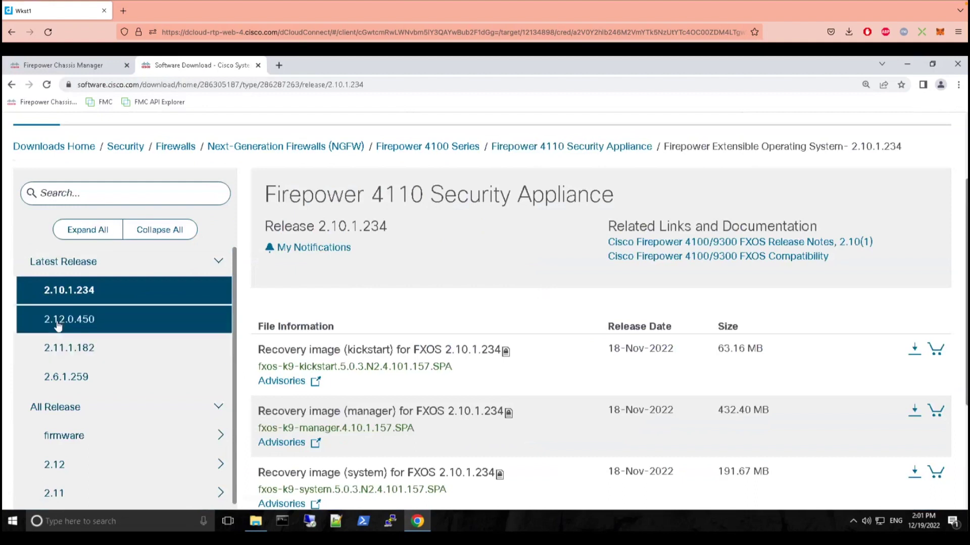
{"action": "scroll", "coordinate": [59, 326], "scroll_direction": "down", "scroll_amount": 2}
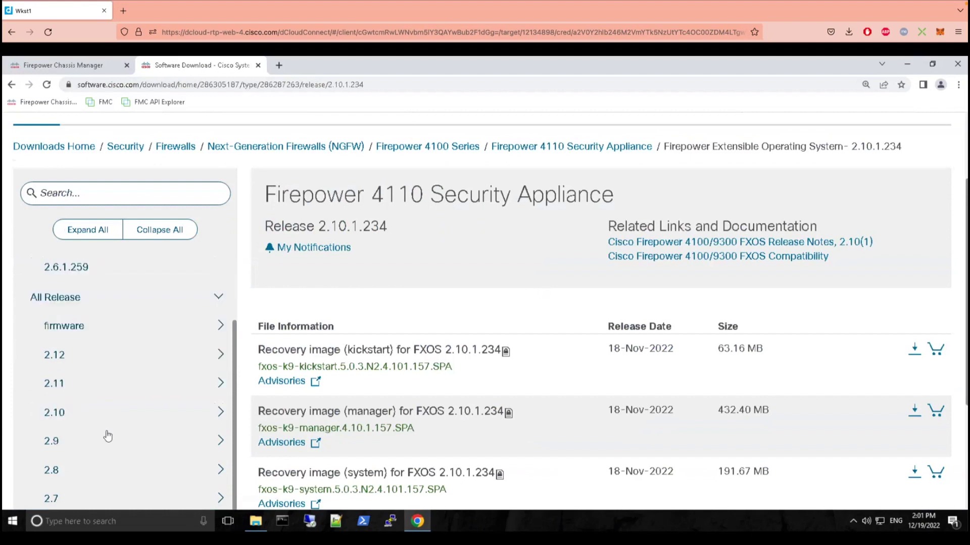
{"action": "left_click", "coordinate": [75, 361]}
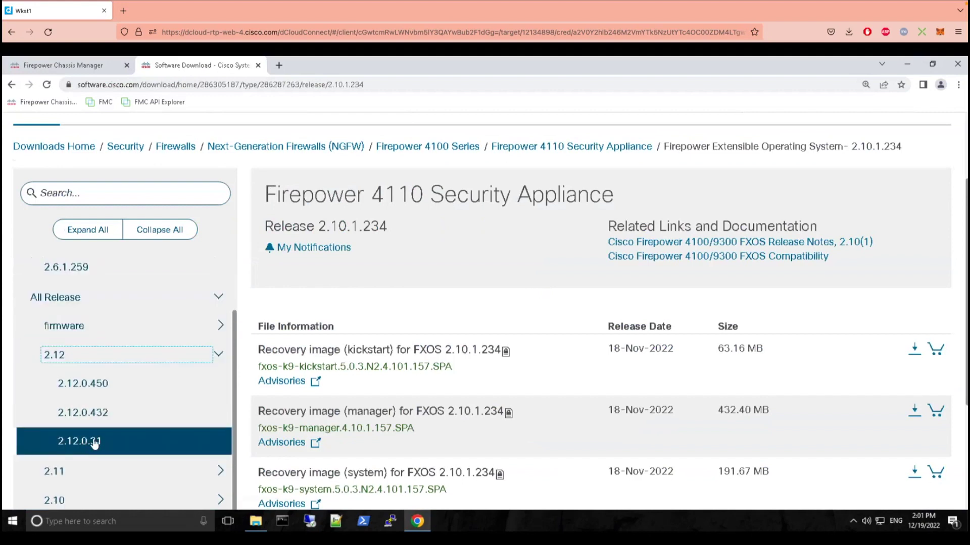
{"action": "left_click", "coordinate": [92, 385]}
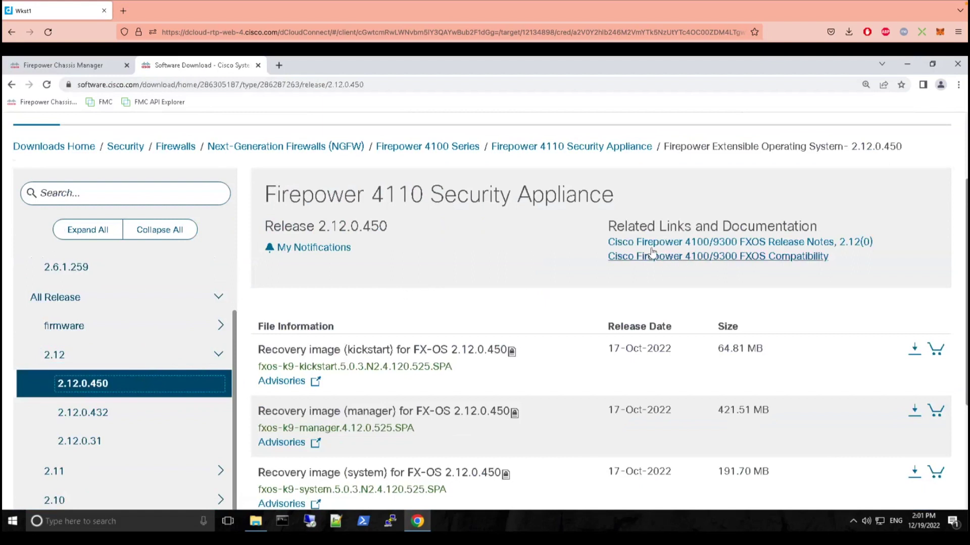
{"action": "left_click_drag", "start_coordinate": [884, 241], "coordinate": [635, 243]}
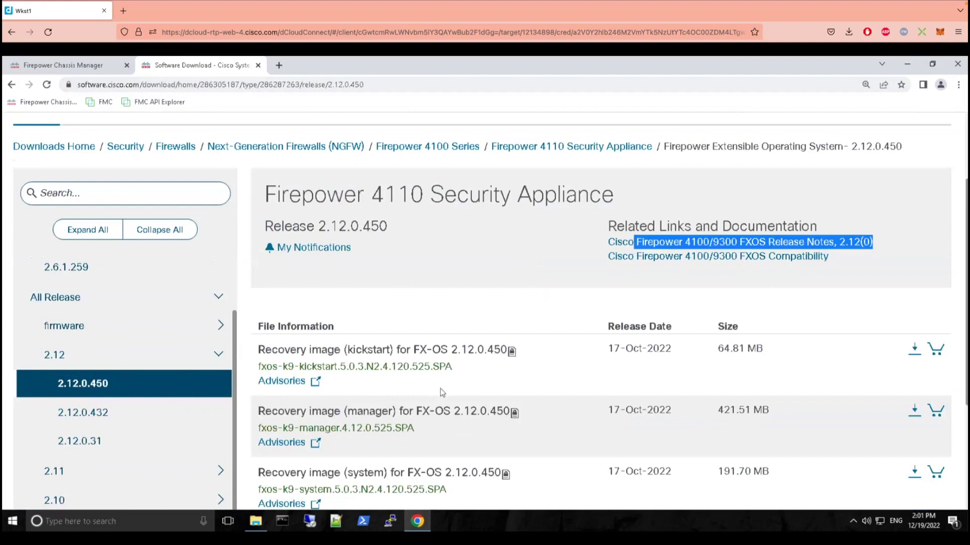
{"action": "scroll", "coordinate": [440, 394], "scroll_direction": "down", "scroll_amount": 3}
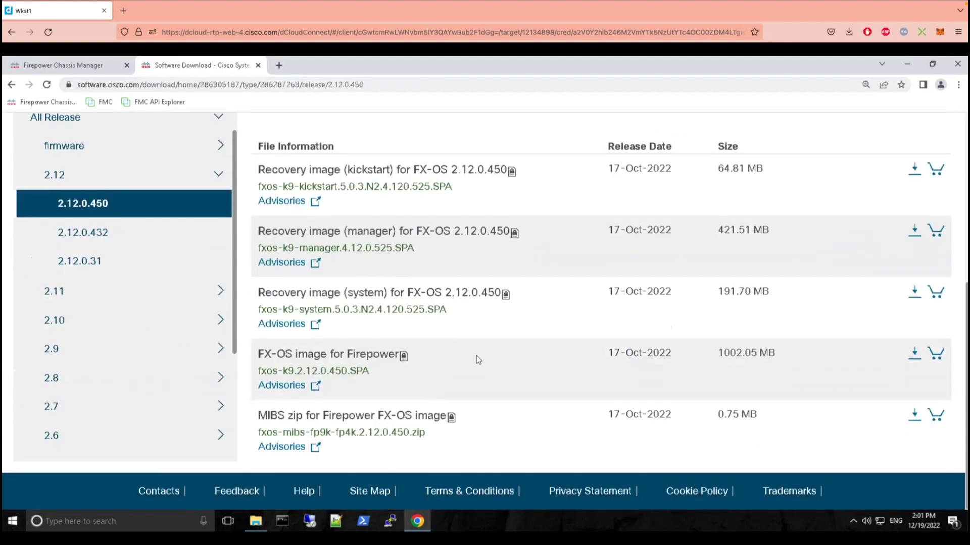
{"action": "left_click_drag", "start_coordinate": [448, 352], "coordinate": [258, 355]}
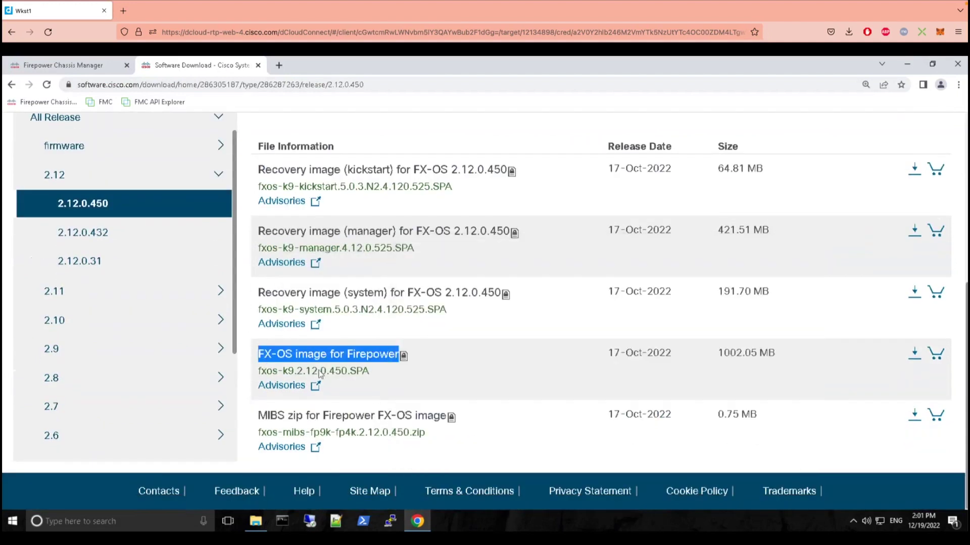
{"action": "left_click", "coordinate": [452, 387]}
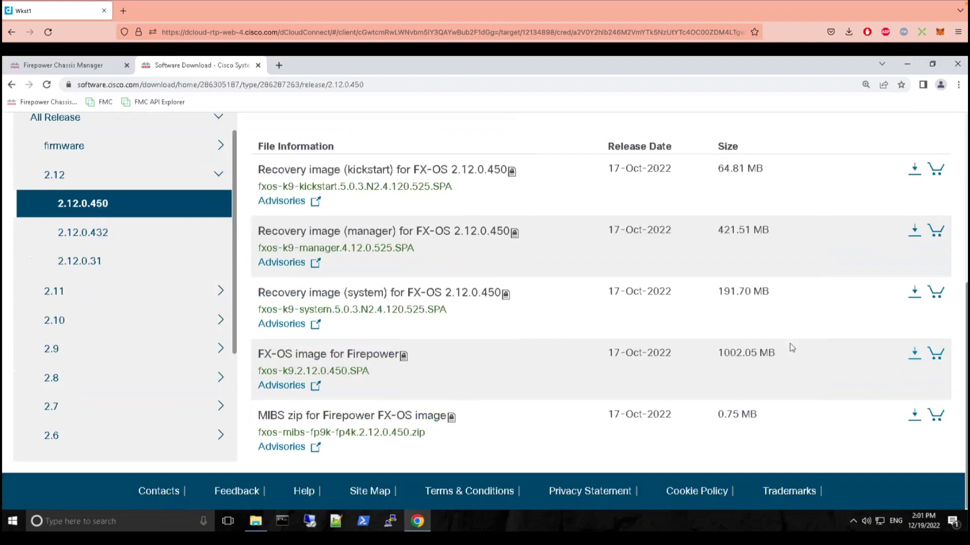
{"action": "scroll", "coordinate": [720, 362], "scroll_direction": "up", "scroll_amount": 2}
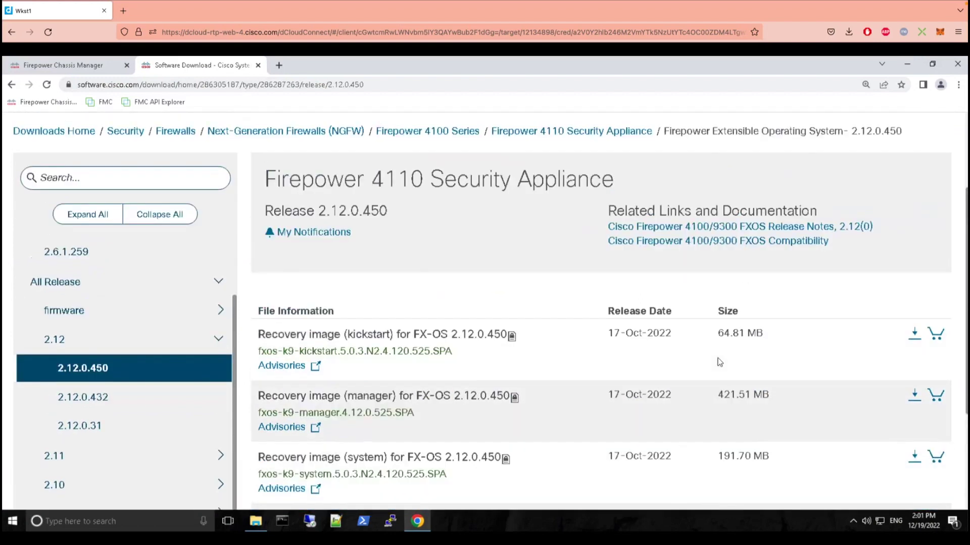
{"action": "scroll", "coordinate": [719, 363], "scroll_direction": "down", "scroll_amount": 2}
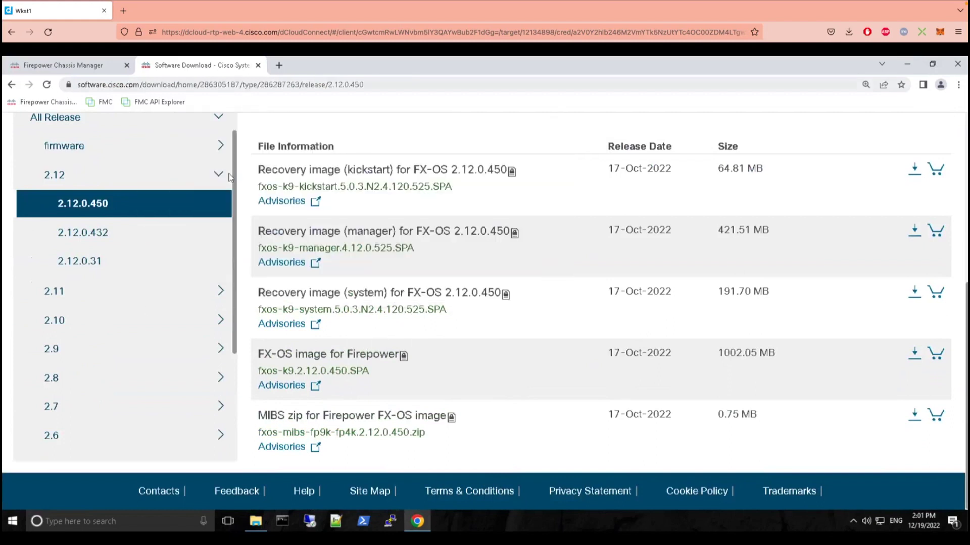
Switch back to the Firepower Chassis Manager Overview tab.
{"action": "left_click", "coordinate": [74, 68]}
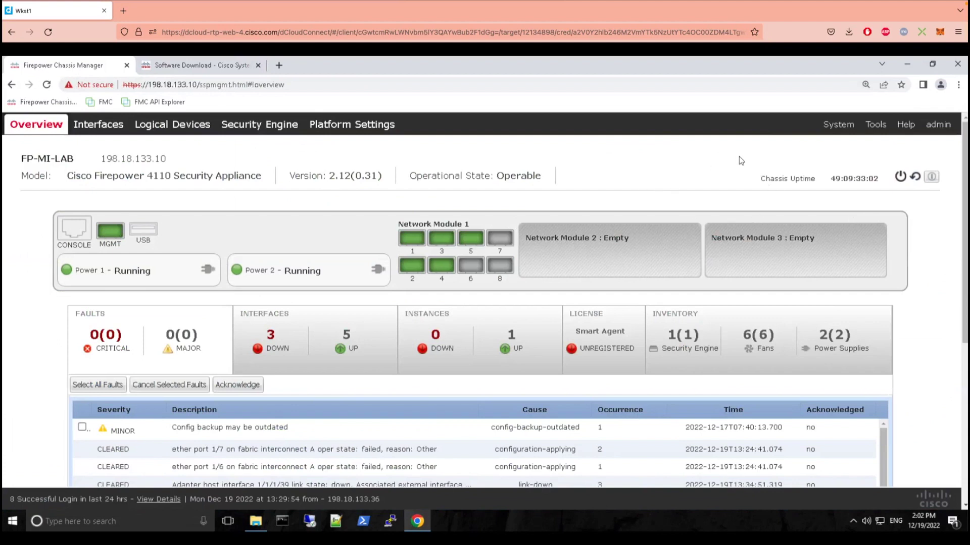
Open System > Updates, then start an image upload and cancel it.
{"action": "left_click", "coordinate": [837, 126]}
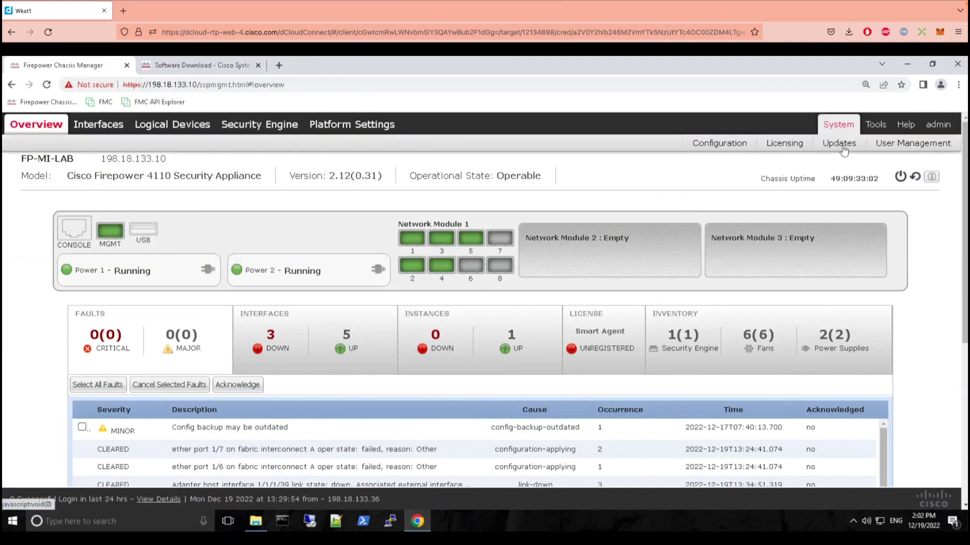
{"action": "left_click", "coordinate": [841, 143]}
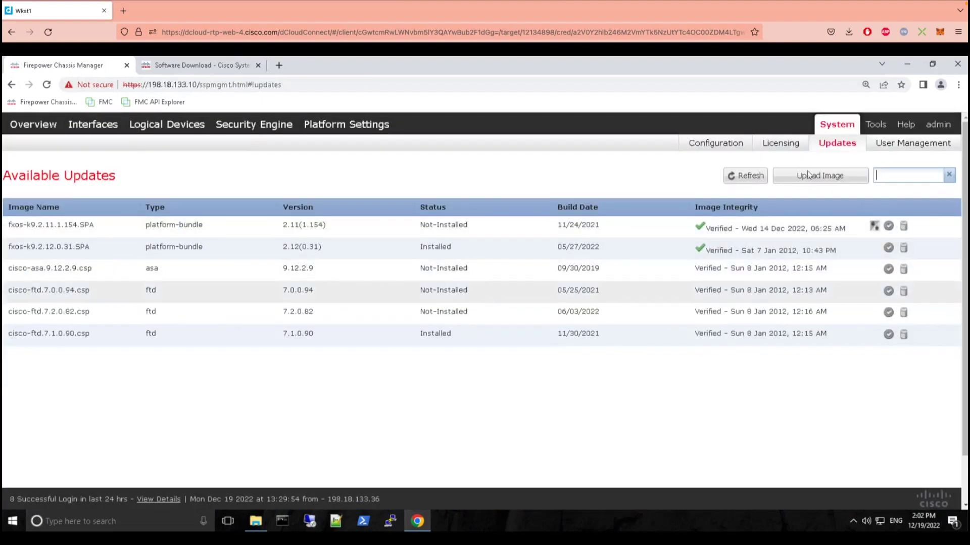
{"action": "left_click", "coordinate": [832, 178]}
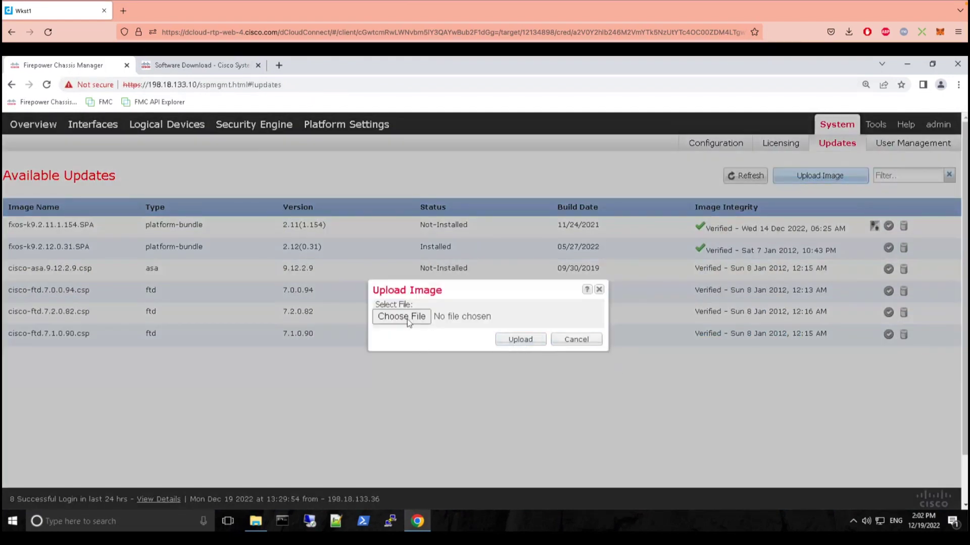
{"action": "left_click", "coordinate": [567, 343]}
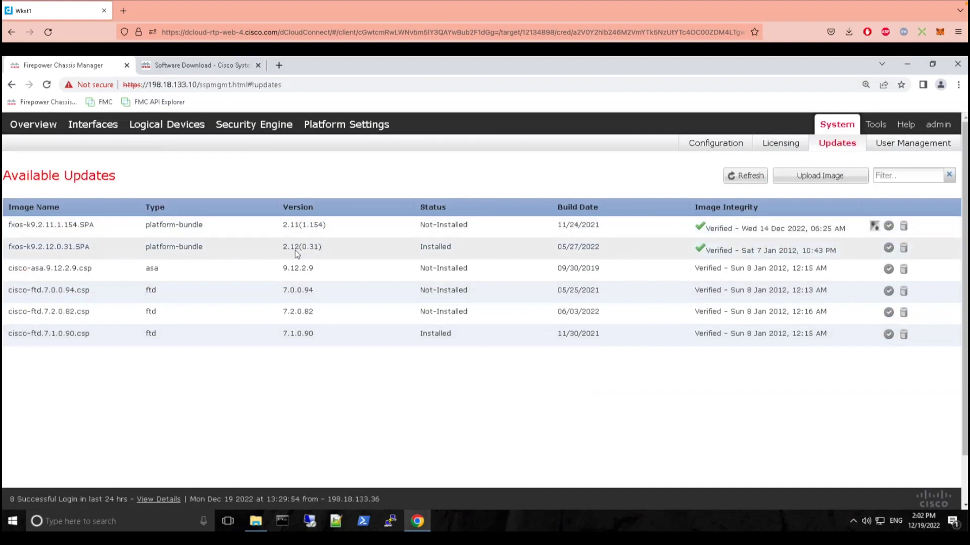
Sort the images by status, build date and integrity, finishing with Image Name descending.
{"action": "left_click", "coordinate": [434, 209]}
{"action": "left_click", "coordinate": [444, 208]}
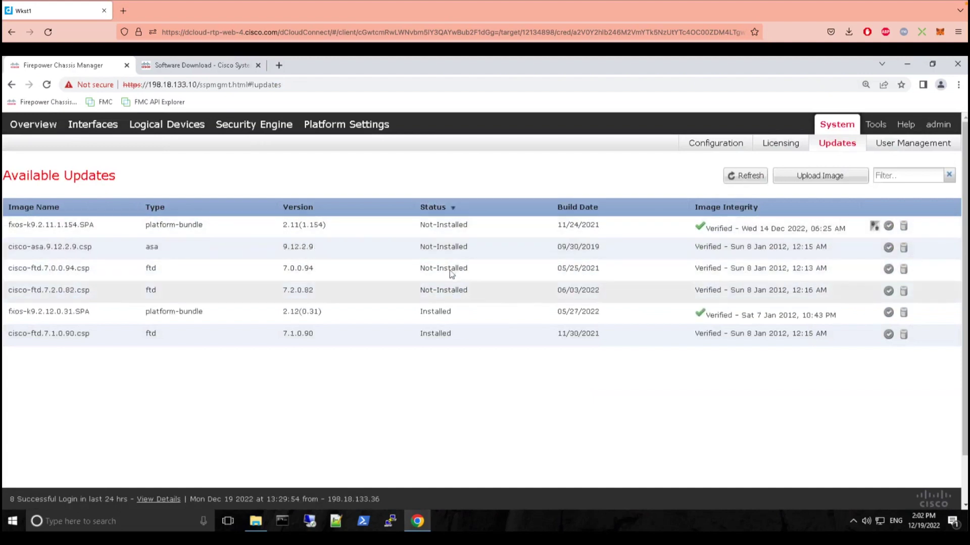
{"action": "left_click", "coordinate": [66, 213]}
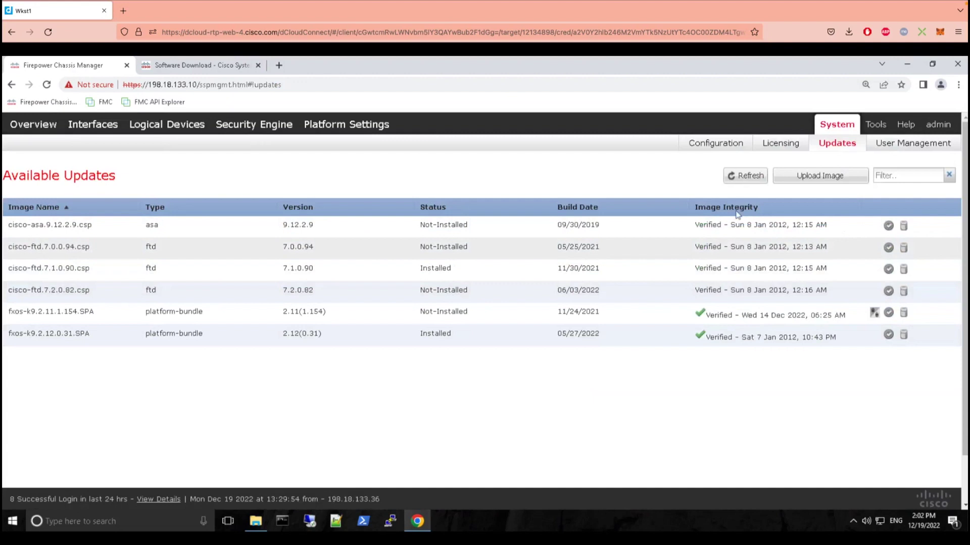
{"action": "left_click", "coordinate": [591, 209]}
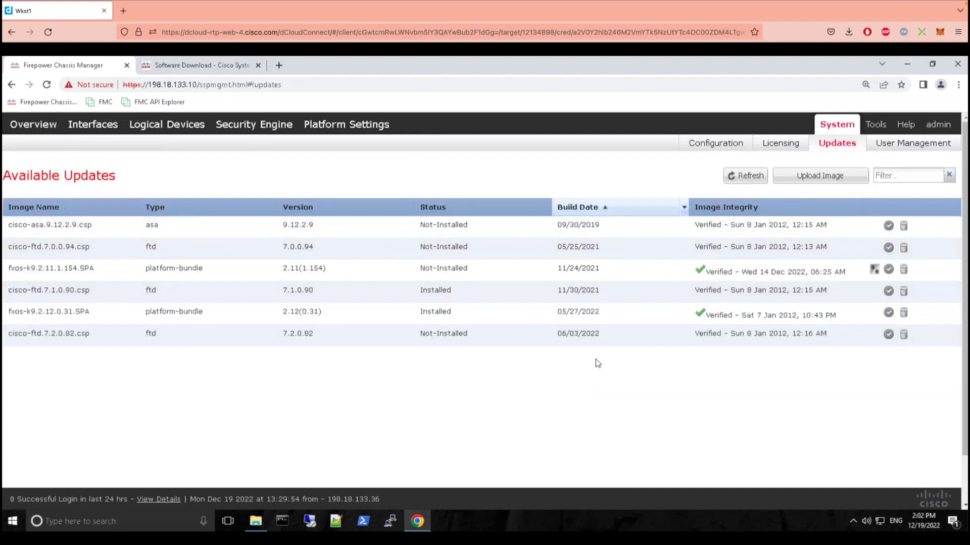
{"action": "left_click", "coordinate": [590, 211]}
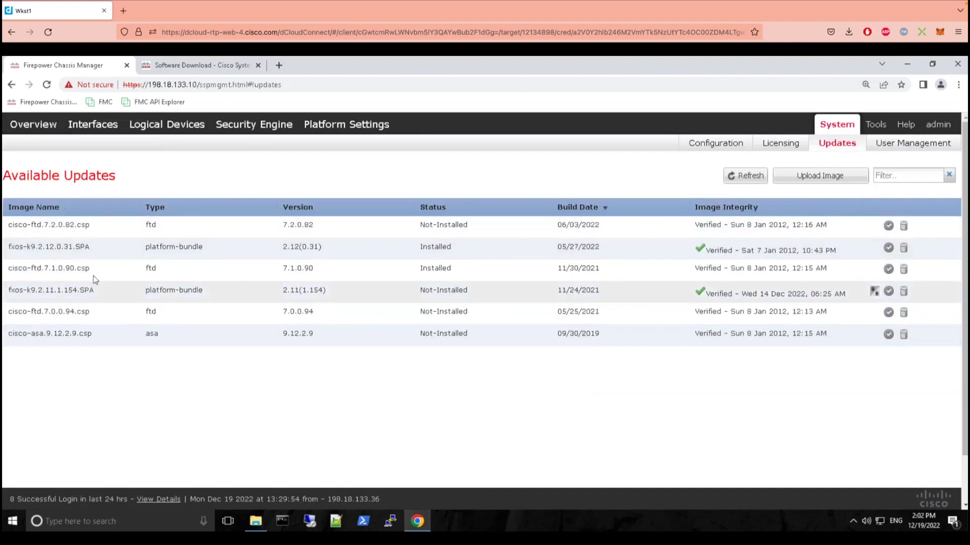
{"action": "left_click", "coordinate": [769, 208]}
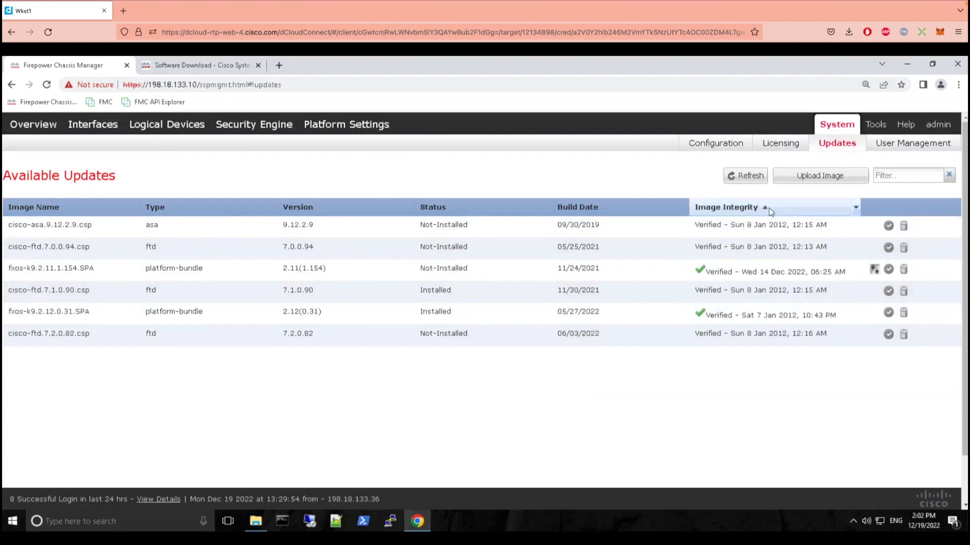
{"action": "left_click", "coordinate": [791, 209]}
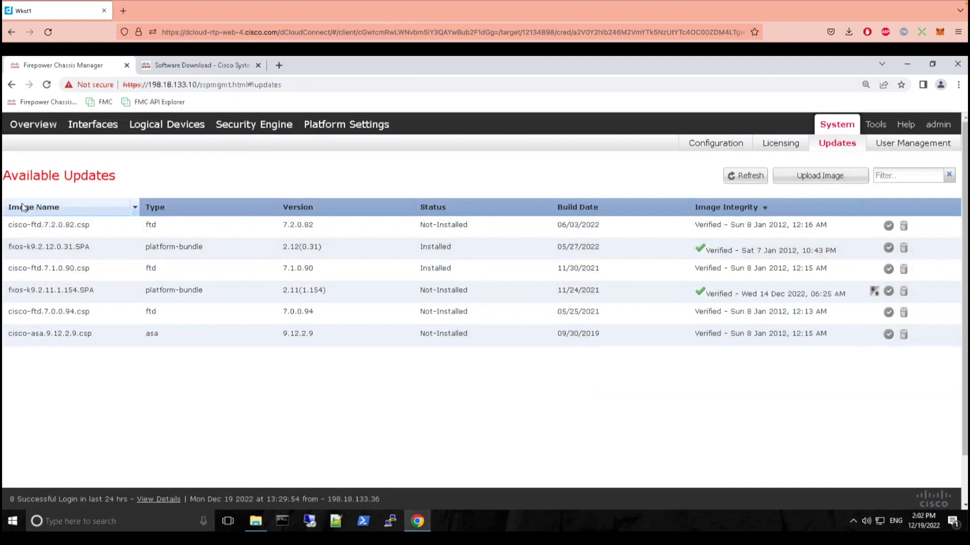
{"action": "left_click", "coordinate": [45, 207]}
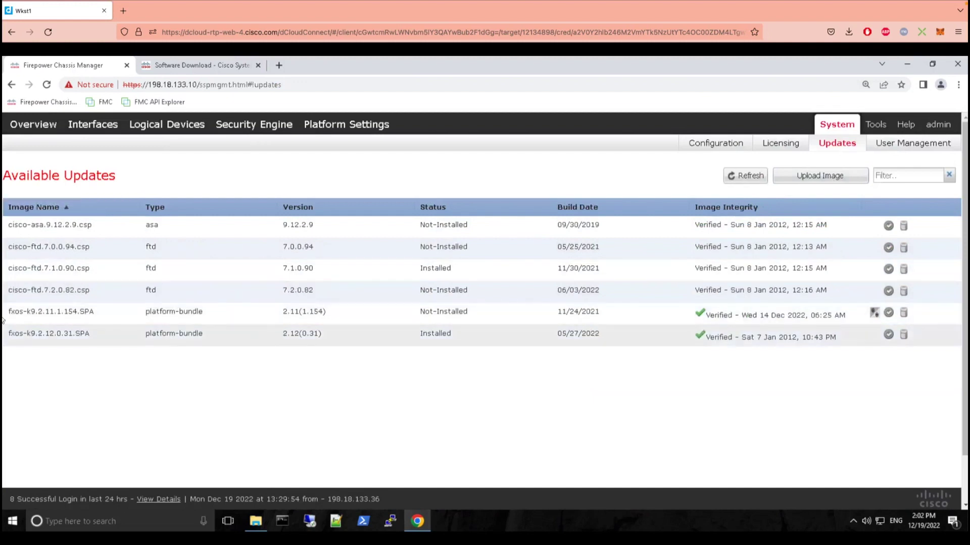
{"action": "left_click", "coordinate": [56, 204]}
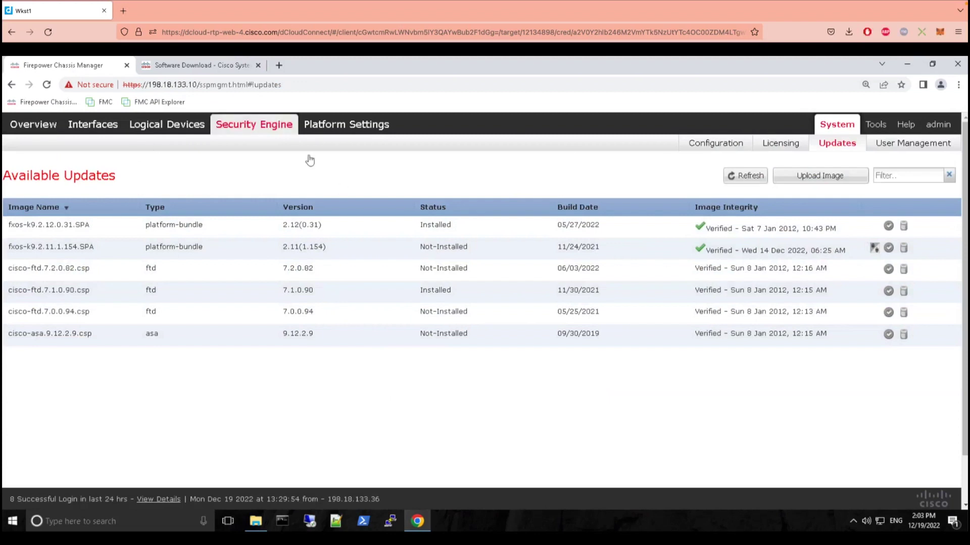
View the security engine status and decline re-initializing the engine.
{"action": "left_click", "coordinate": [256, 124]}
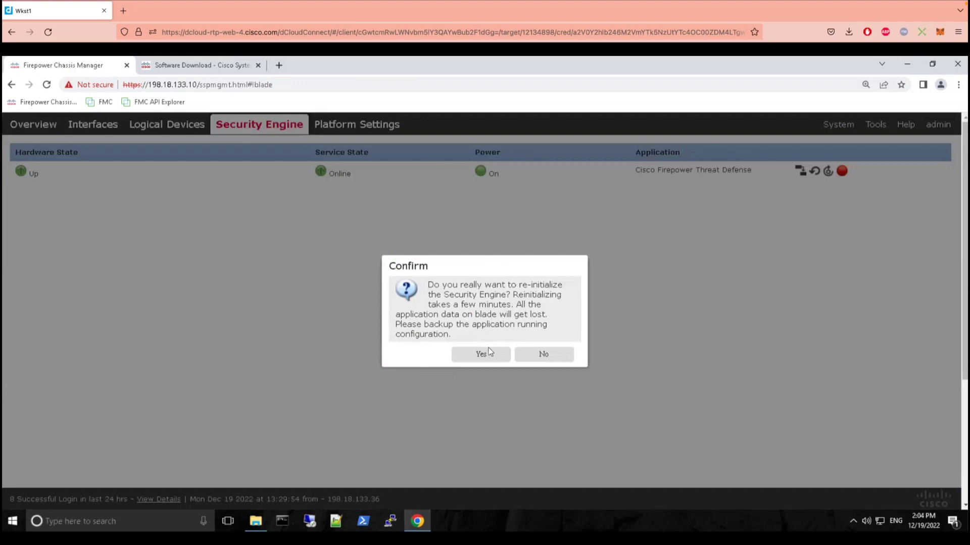
{"action": "left_click", "coordinate": [561, 364]}
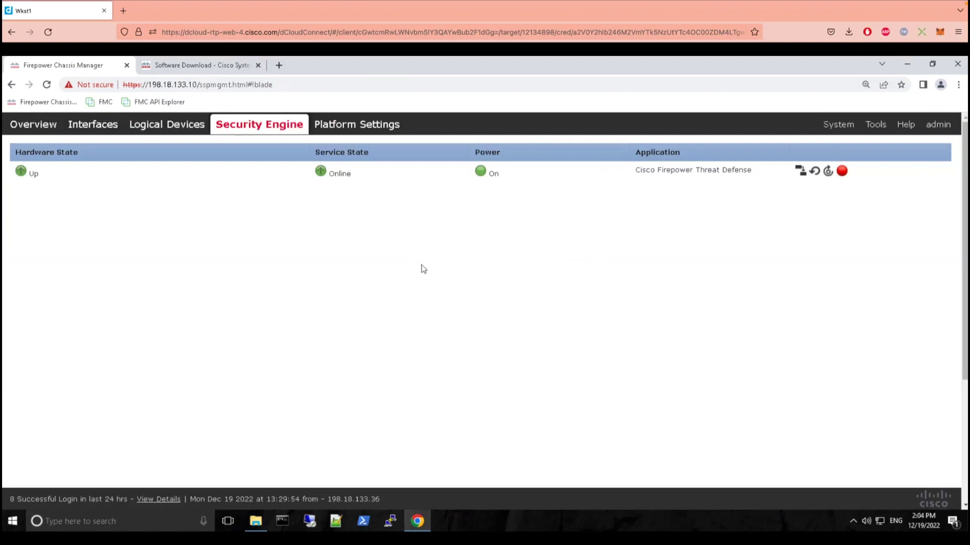
Show the Platform Settings resource profiles, Default-Small and Demo-Medium.
{"action": "left_click", "coordinate": [345, 126]}
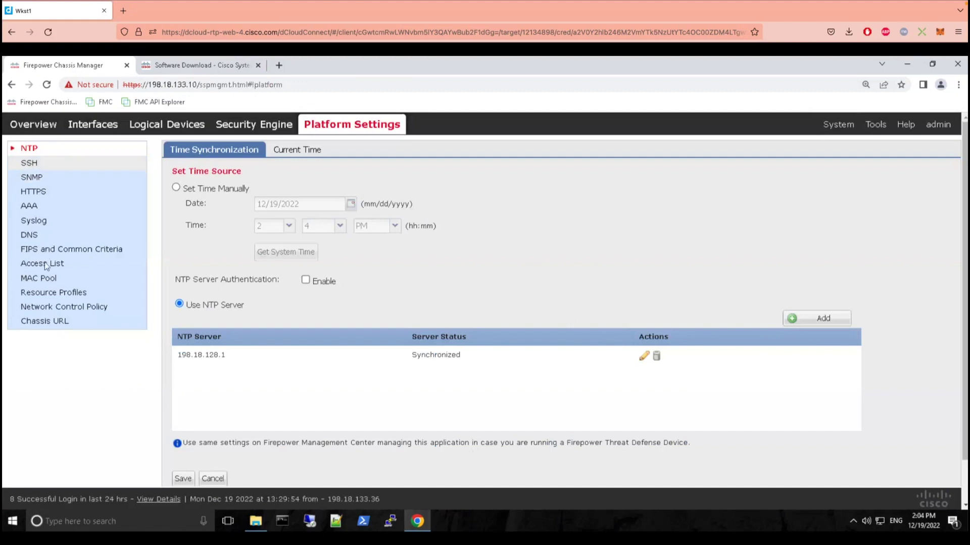
{"action": "left_click", "coordinate": [57, 294]}
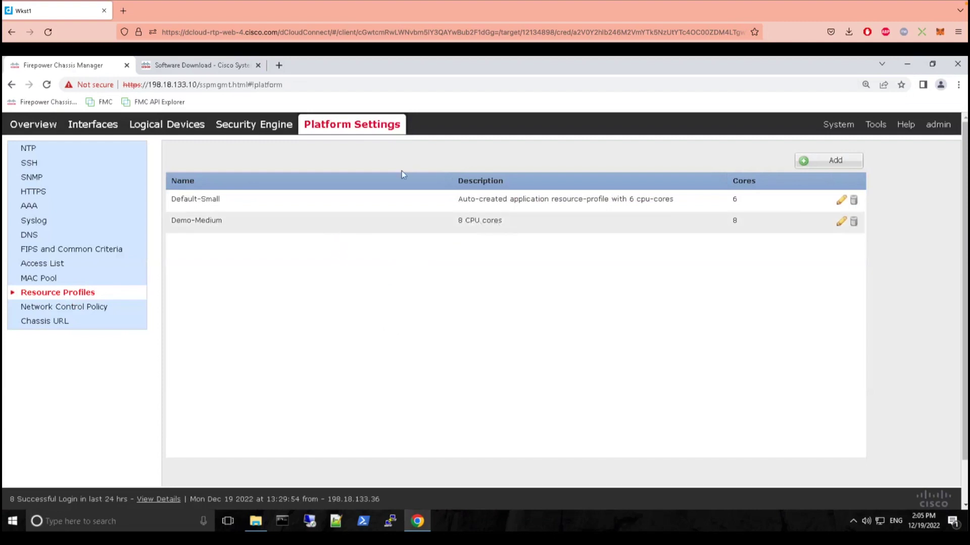
Show the Logical Devices list and highlight FTD-A's '(14 of 22) Cores Available' figures.
{"action": "left_click", "coordinate": [167, 131]}
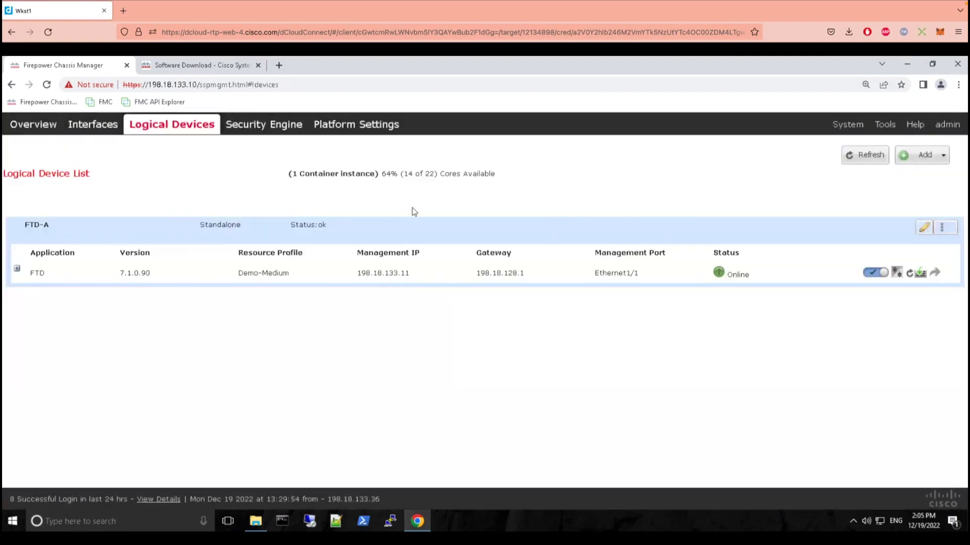
{"action": "left_click_drag", "start_coordinate": [399, 174], "coordinate": [478, 173]}
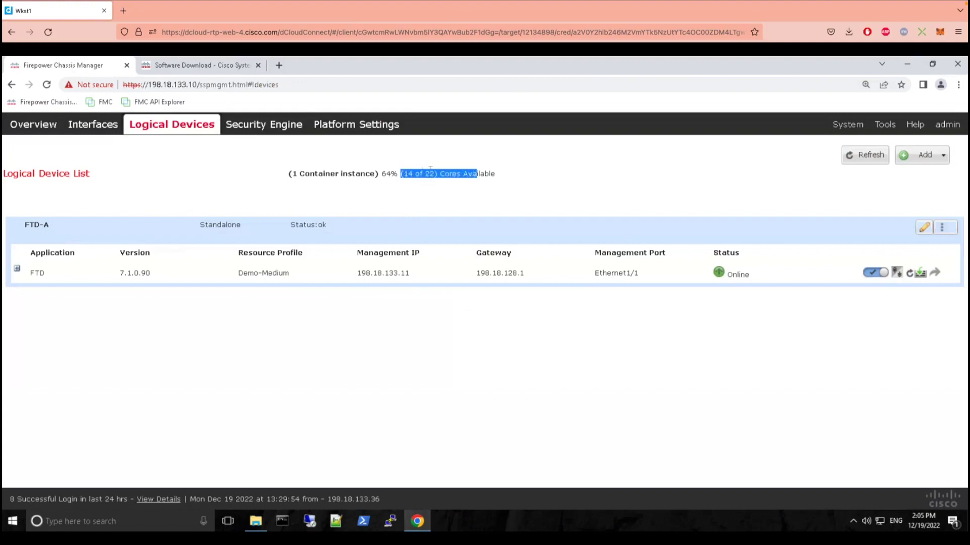
{"action": "left_click", "coordinate": [405, 174]}
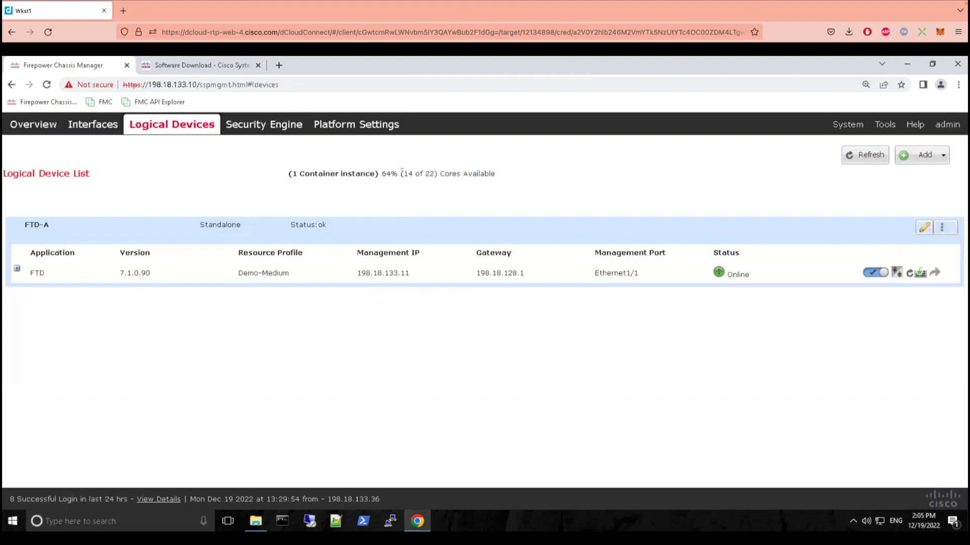
{"action": "double_click", "coordinate": [430, 174]}
{"action": "left_click_drag", "start_coordinate": [421, 174], "coordinate": [432, 174]}
{"action": "left_click", "coordinate": [431, 173]}
{"action": "left_click_drag", "start_coordinate": [409, 174], "coordinate": [403, 173]}
{"action": "left_click", "coordinate": [405, 173]}
{"action": "double_click", "coordinate": [410, 174]}
{"action": "left_click", "coordinate": [266, 122]}
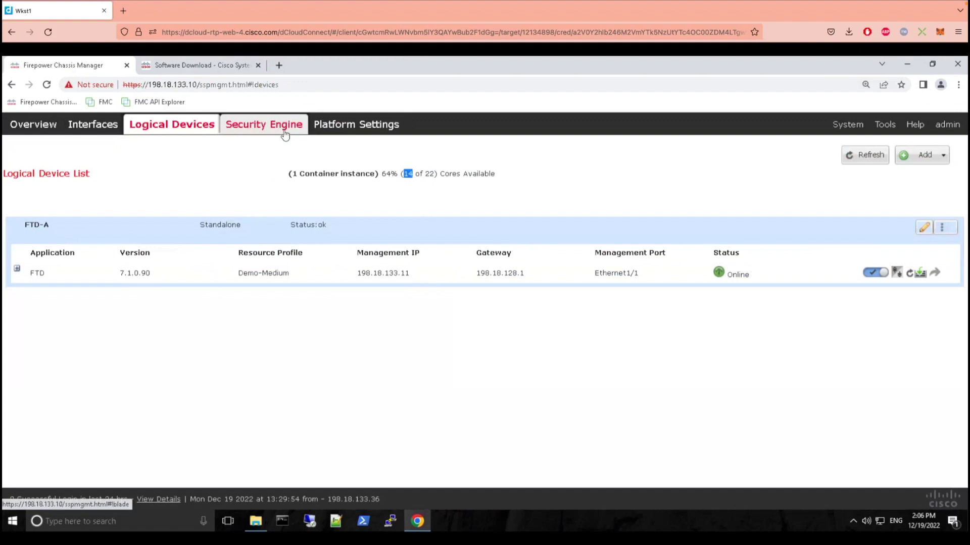
Add resource profile Demo-Large-12C, described '12 CPU cores', with 12 cores.
{"action": "left_click", "coordinate": [338, 126]}
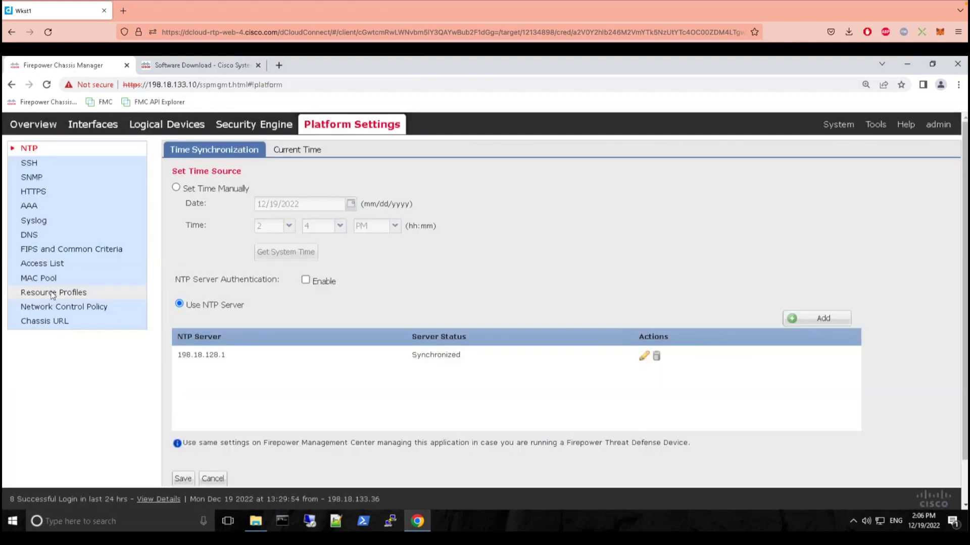
{"action": "left_click", "coordinate": [67, 296]}
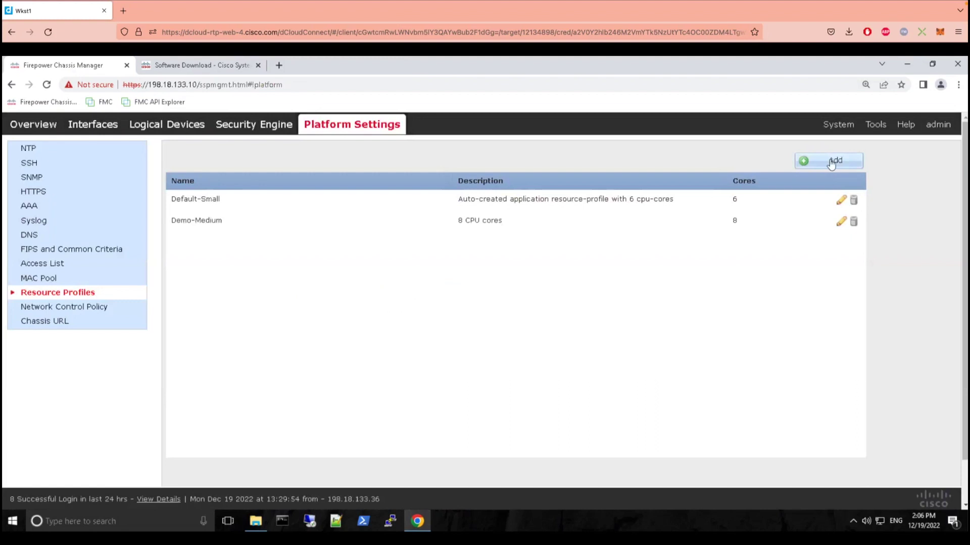
{"action": "left_click", "coordinate": [831, 162]}
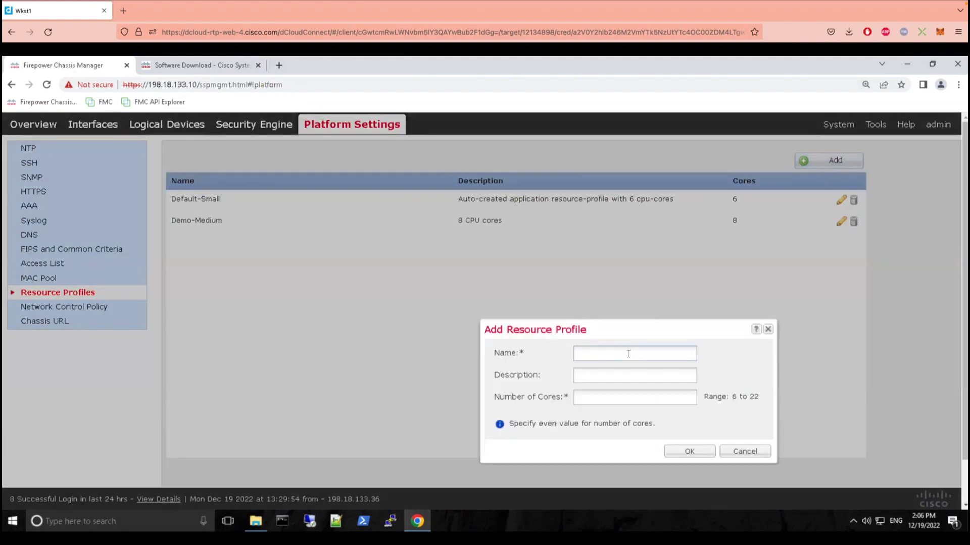
{"action": "type", "text": "Demo-"}
{"action": "type", "text": "Large-"}
{"action": "type", "text": "12"}
{"action": "type", "text": " CPU "}
{"action": "type", "text": "cores"}
{"action": "type", "text": "-12"}
{"action": "type", "text": "C"}
{"action": "type", "text": "12"}
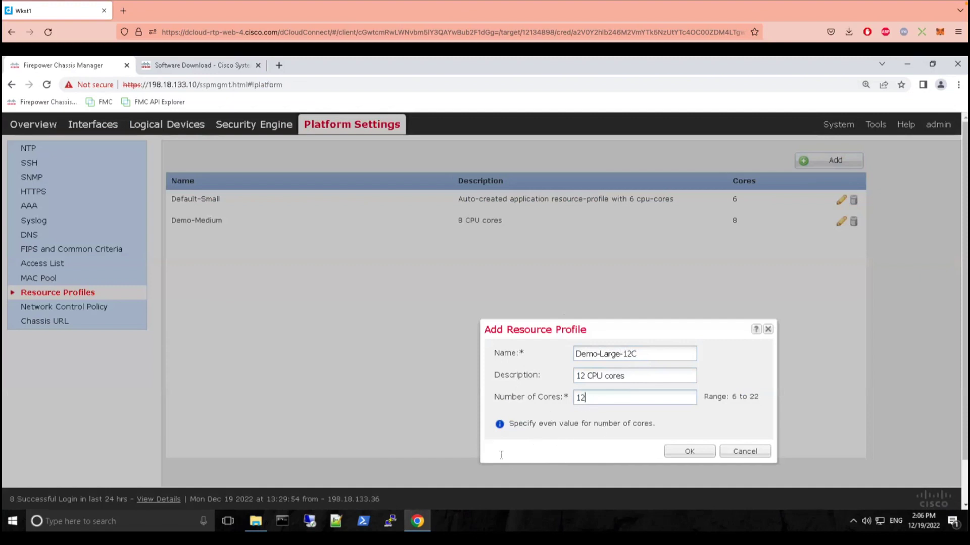
{"action": "left_click_drag", "start_coordinate": [509, 424], "coordinate": [599, 423]}
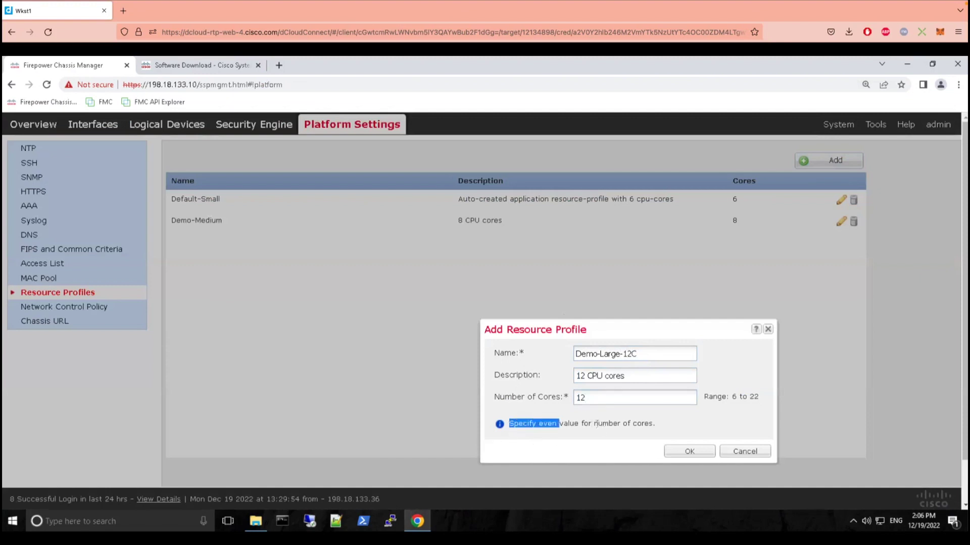
{"action": "left_click", "coordinate": [600, 408]}
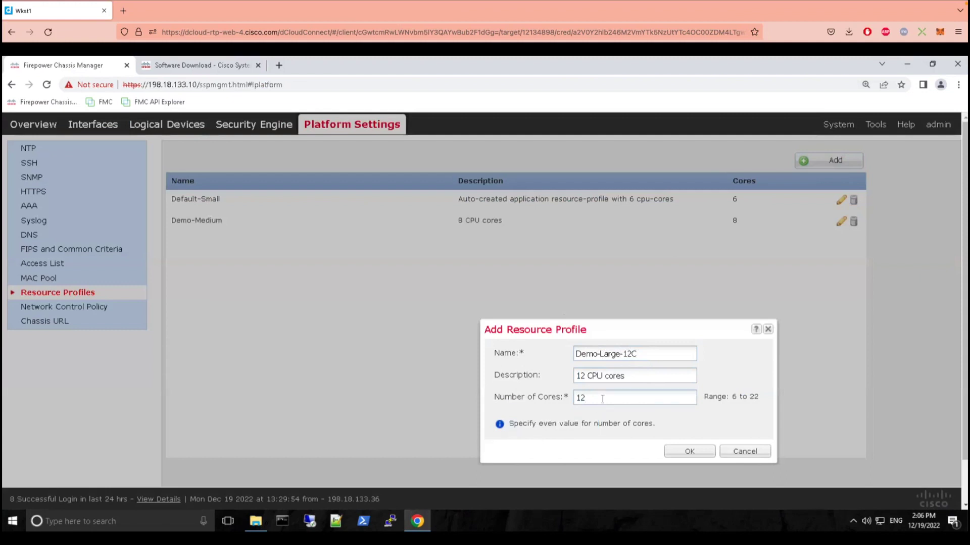
{"action": "type", "text": "1"}
{"action": "key", "text": "BackSpace"}
{"action": "type", "text": "2"}
{"action": "left_click", "coordinate": [699, 455]}
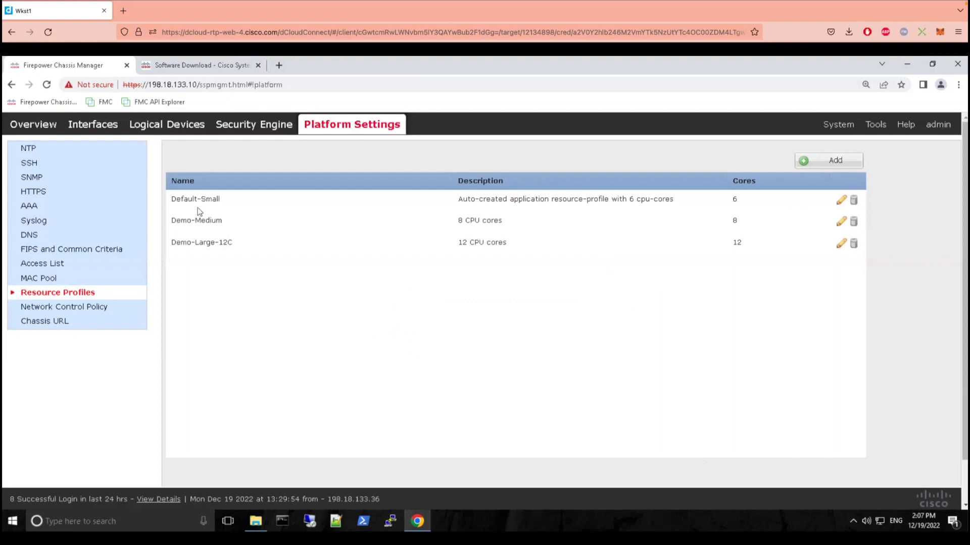
Review the states of interfaces Ethernet1/1–1/8 and check the Add New interface types.
{"action": "left_click", "coordinate": [97, 124]}
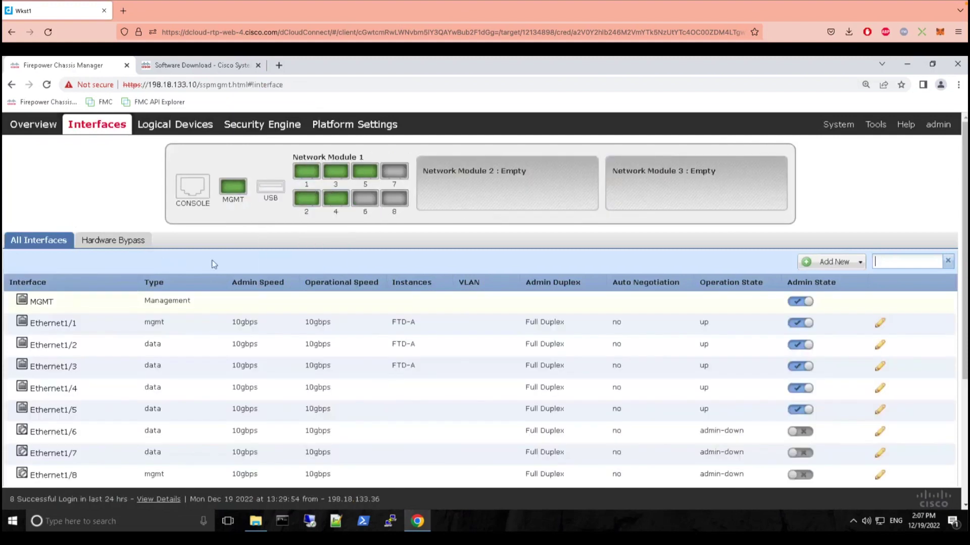
{"action": "scroll", "coordinate": [91, 377], "scroll_direction": "down", "scroll_amount": 3}
{"action": "scroll", "coordinate": [145, 372], "scroll_direction": "up", "scroll_amount": 1}
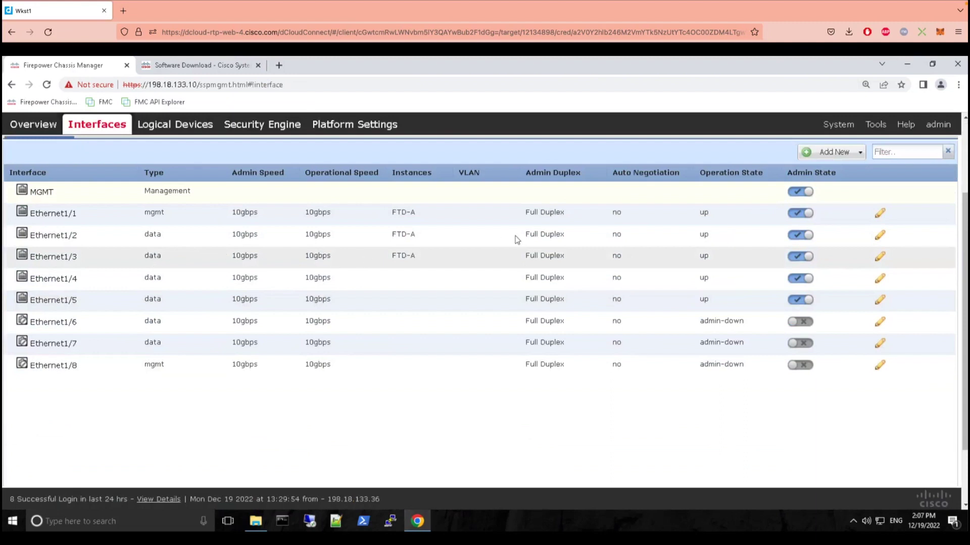
{"action": "left_click", "coordinate": [842, 152]}
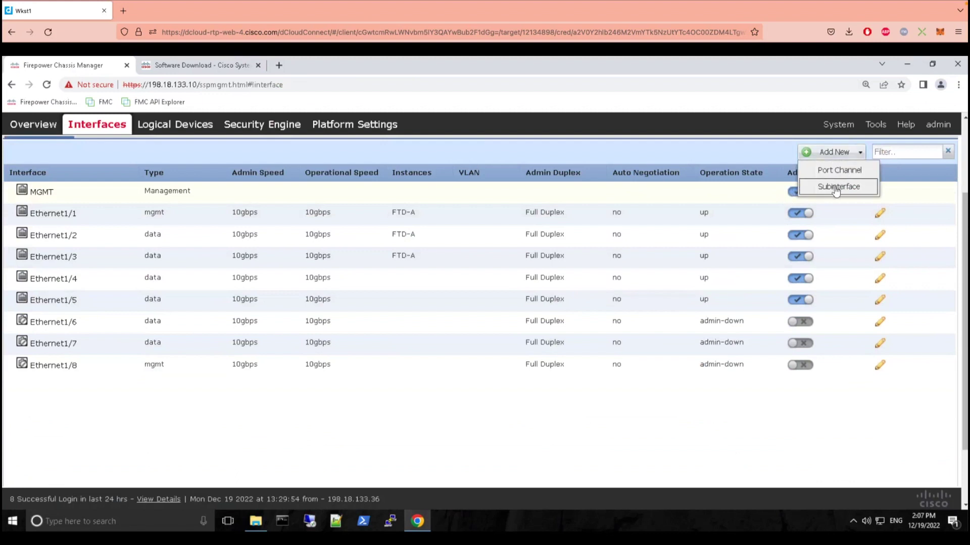
{"action": "left_click", "coordinate": [374, 428]}
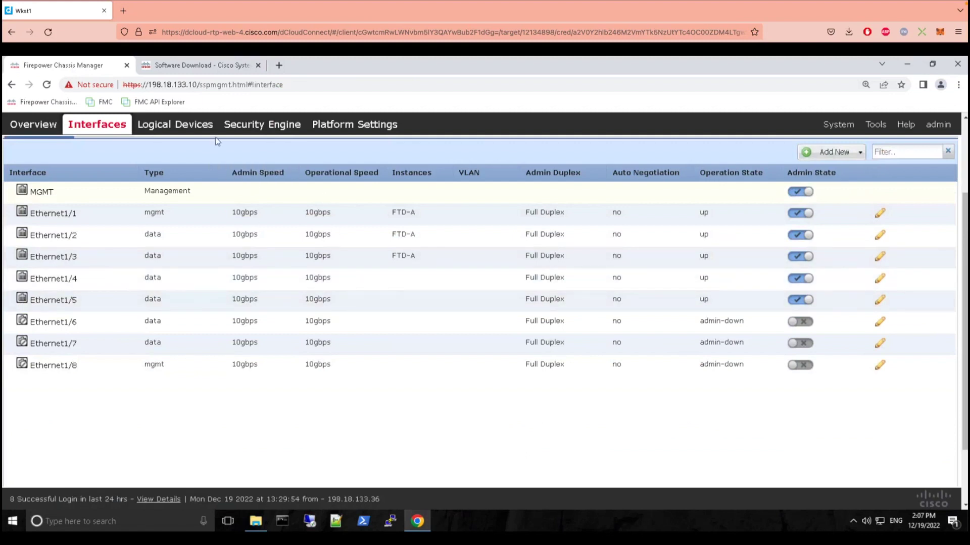
Return to the Logical Devices list showing the FTD-A instance.
{"action": "left_click", "coordinate": [166, 130]}
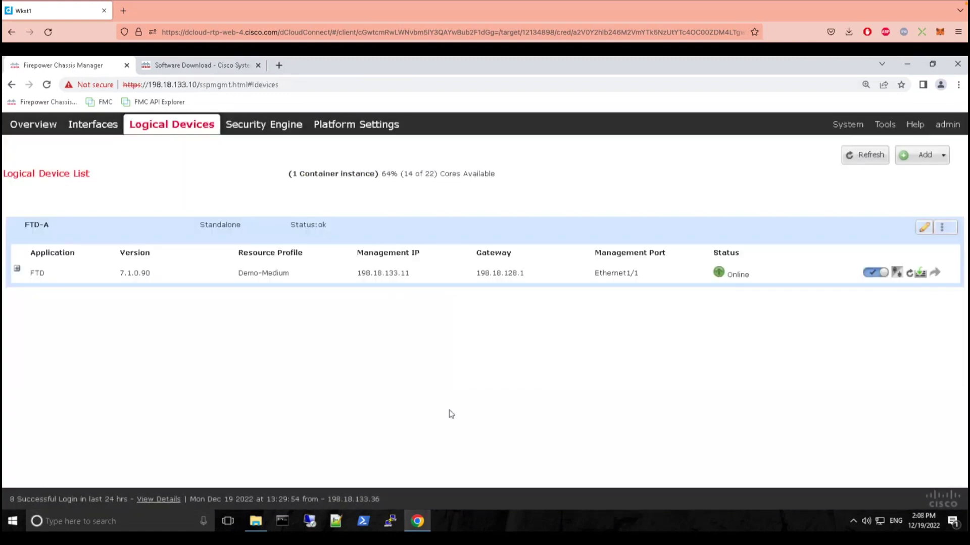
Add standalone device FTD-B with the Firepower Threat Defense template, image 7.2.0.82, Container type.
{"action": "left_click", "coordinate": [925, 158]}
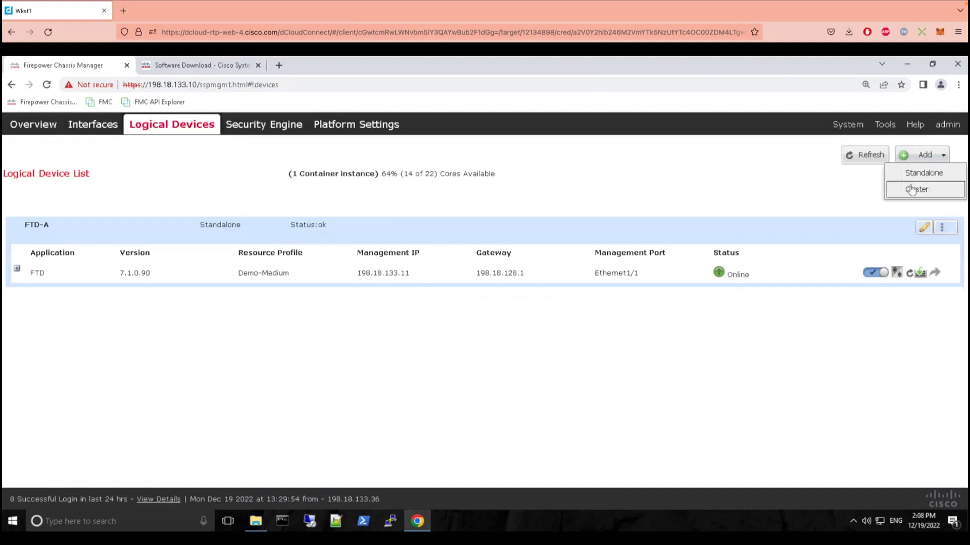
{"action": "left_click", "coordinate": [923, 173]}
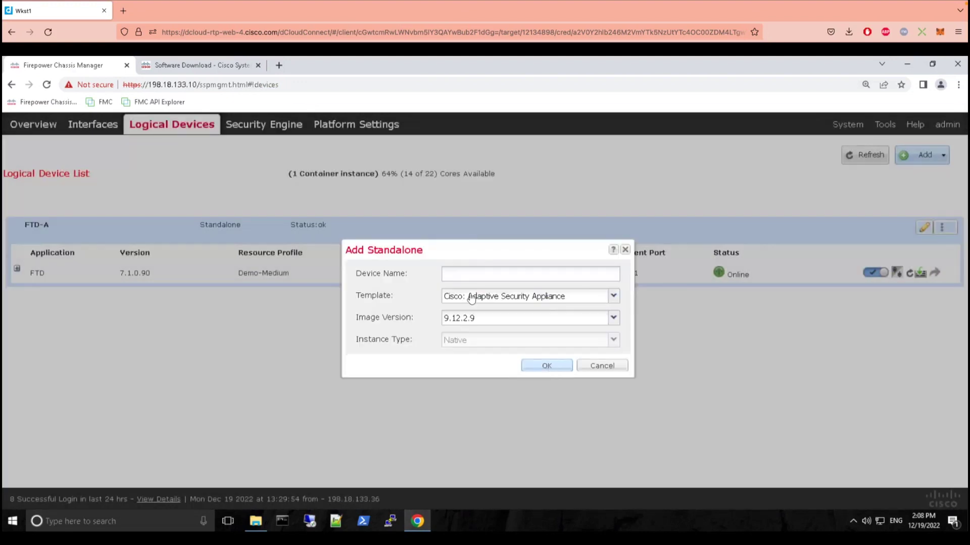
{"action": "left_click", "coordinate": [492, 273]}
{"action": "type", "text": "FTD-"}
{"action": "type", "text": "B"}
{"action": "left_click", "coordinate": [508, 300]}
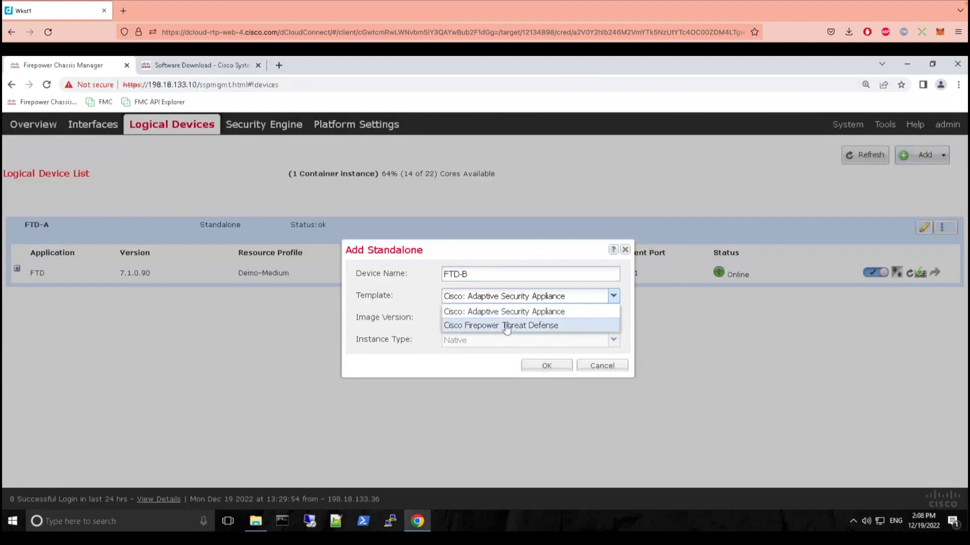
{"action": "left_click", "coordinate": [505, 329]}
{"action": "left_click", "coordinate": [520, 320]}
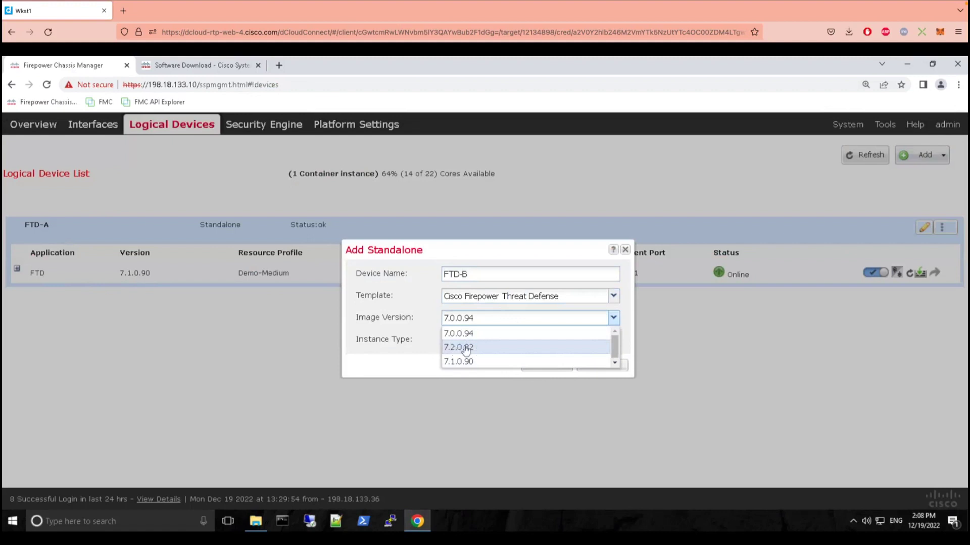
{"action": "left_click", "coordinate": [468, 348]}
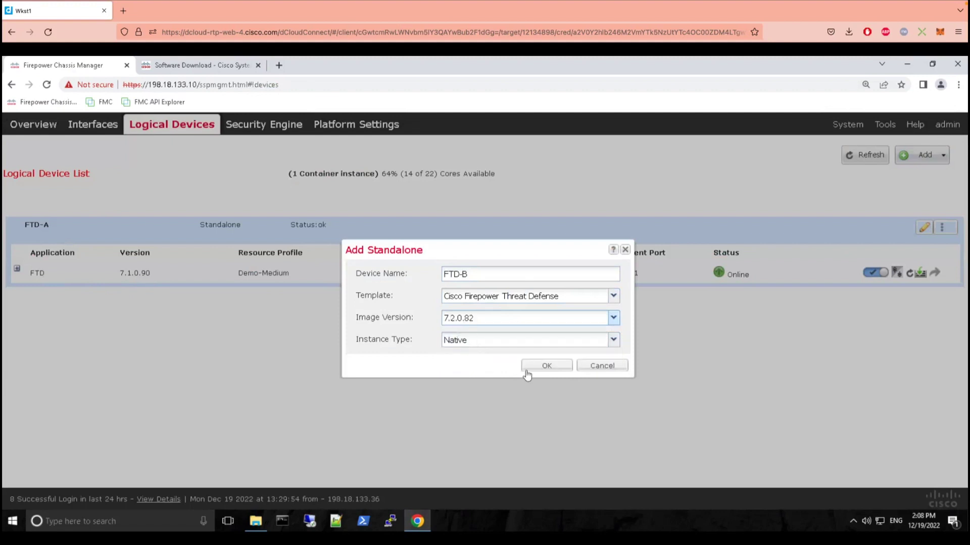
{"action": "left_click", "coordinate": [482, 342]}
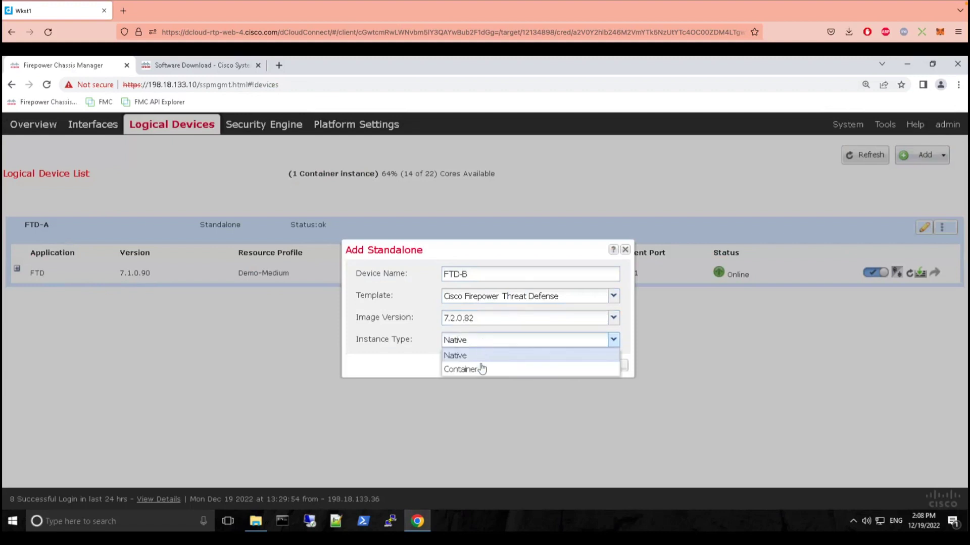
{"action": "left_click", "coordinate": [464, 371]}
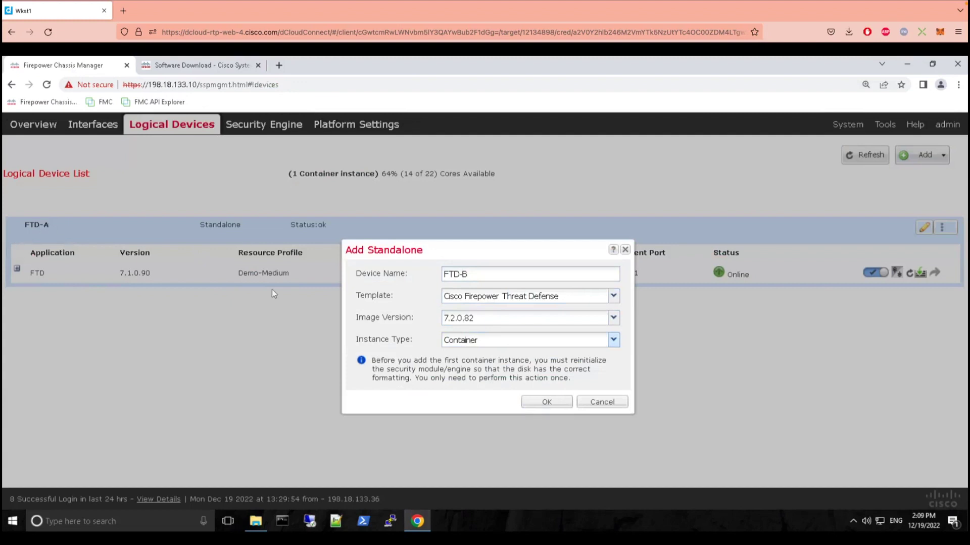
Confirm FTD-B, attach data ports Ethernet1/4 and Ethernet1/5, and open its bootstrap configuration.
{"action": "left_click", "coordinate": [540, 402]}
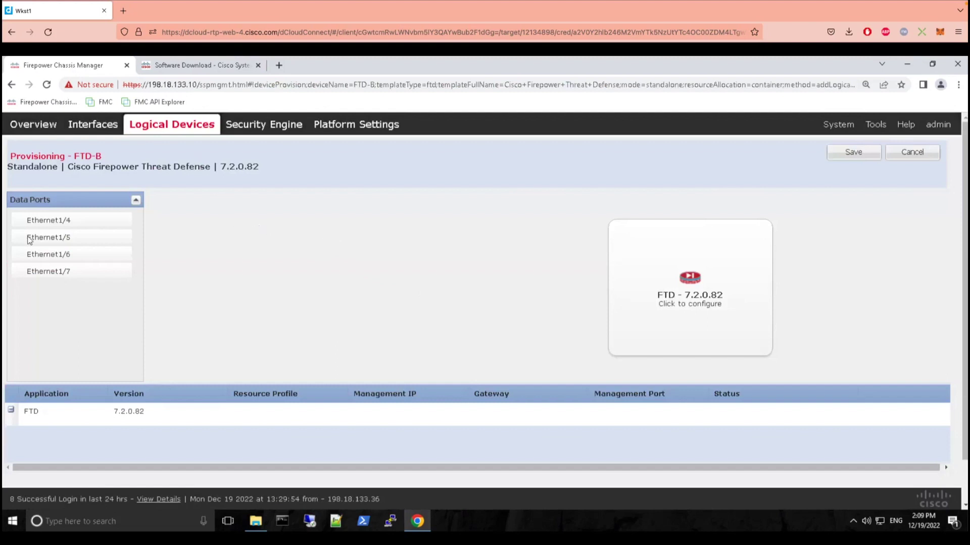
{"action": "left_click", "coordinate": [66, 220]}
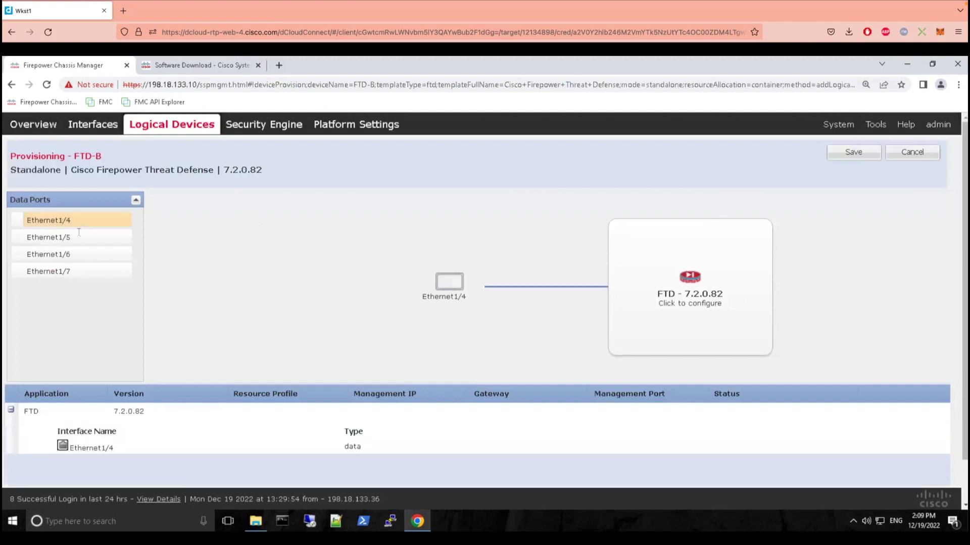
{"action": "left_click", "coordinate": [64, 237]}
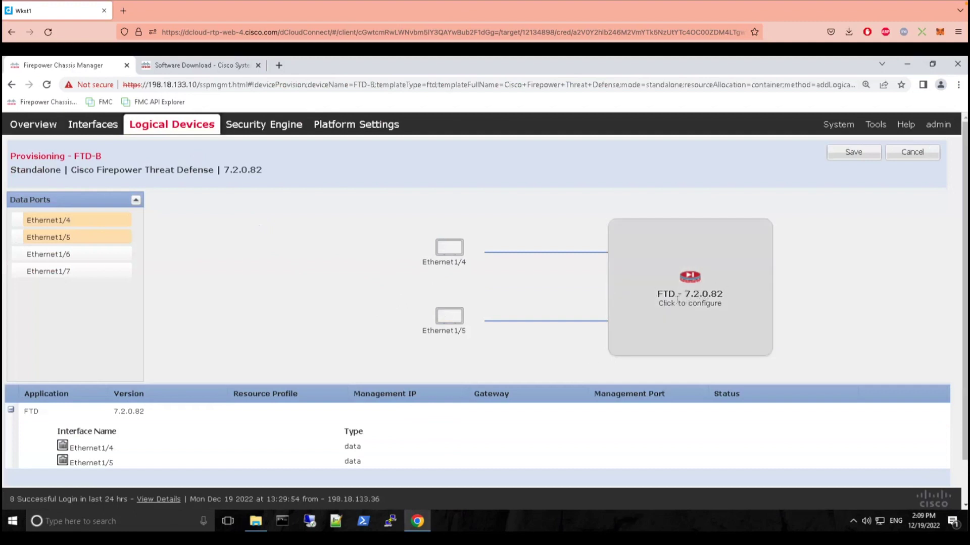
{"action": "left_click", "coordinate": [698, 288]}
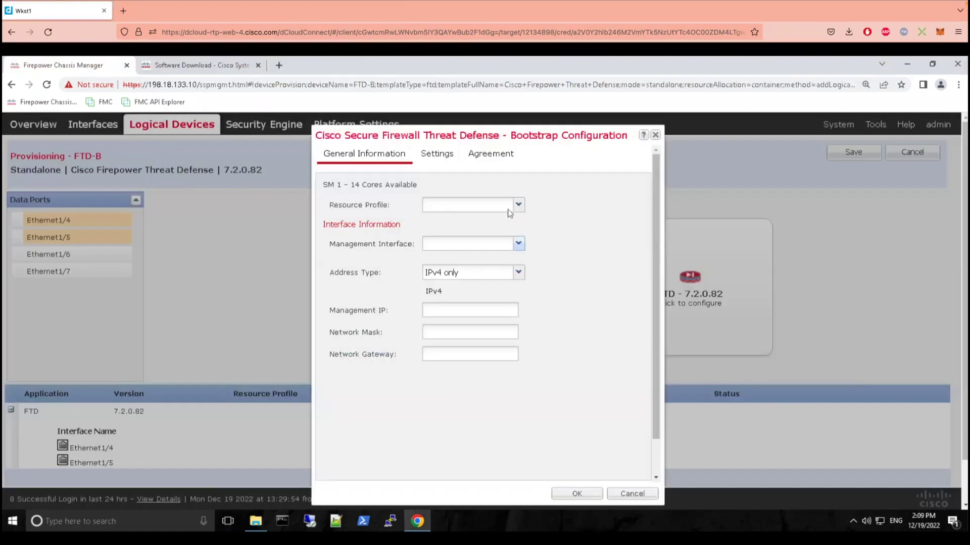
Select the Demo-Large-12C resource profile and Ethernet1/1 as the management interface.
{"action": "left_click", "coordinate": [518, 206]}
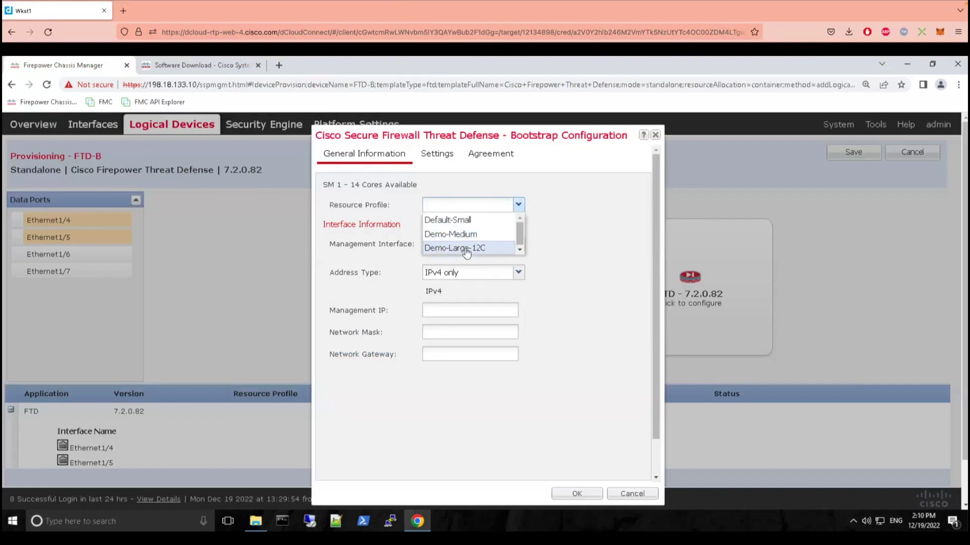
{"action": "left_click", "coordinate": [464, 248]}
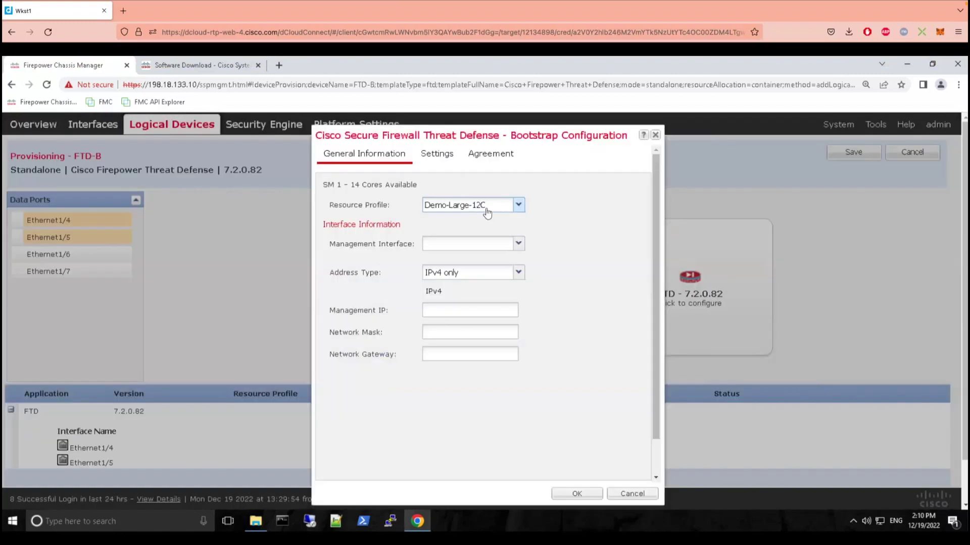
{"action": "left_click", "coordinate": [485, 246]}
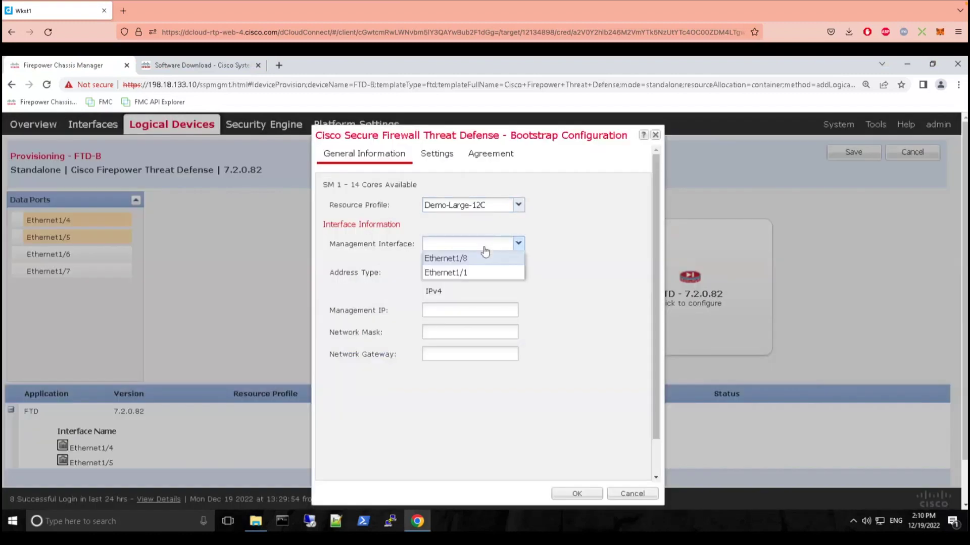
{"action": "left_click", "coordinate": [458, 276]}
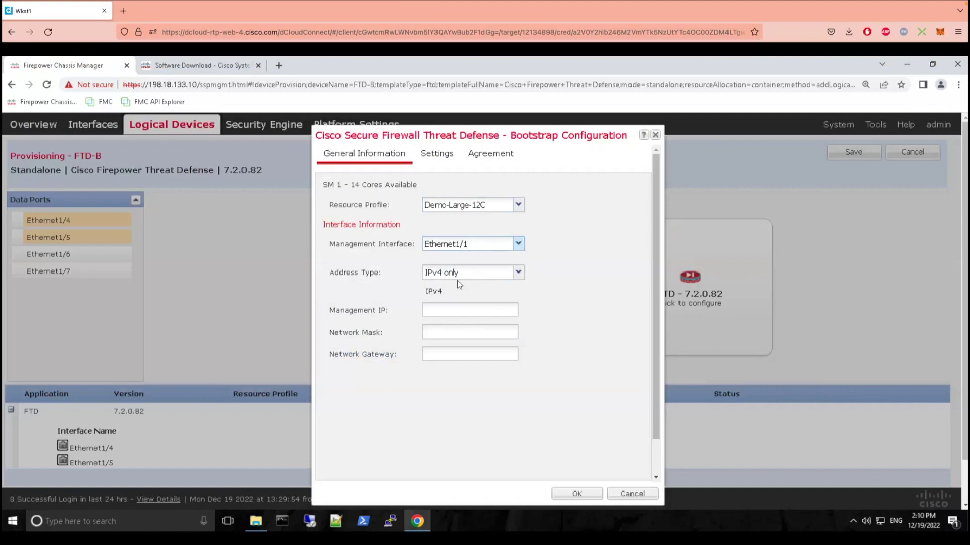
Enter management IP 198.18.133.12, mask 255.255.192.0 and gateway 198.18.128.1.
{"action": "left_click", "coordinate": [469, 309]}
{"action": "type", "text": "198.18."}
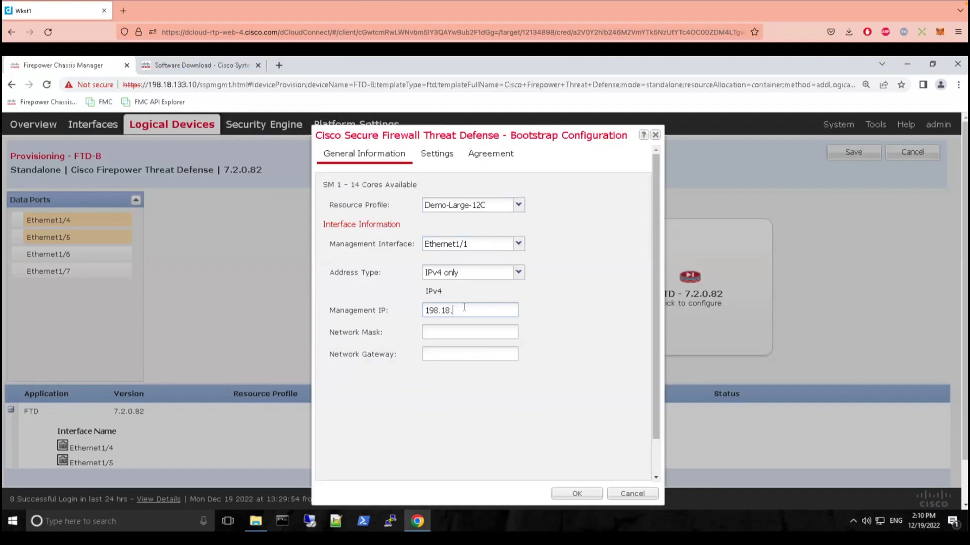
{"action": "type", "text": "33.12"}
{"action": "left_click", "coordinate": [458, 331]}
{"action": "type", "text": "255.255."}
{"action": "type", "text": "192.0"}
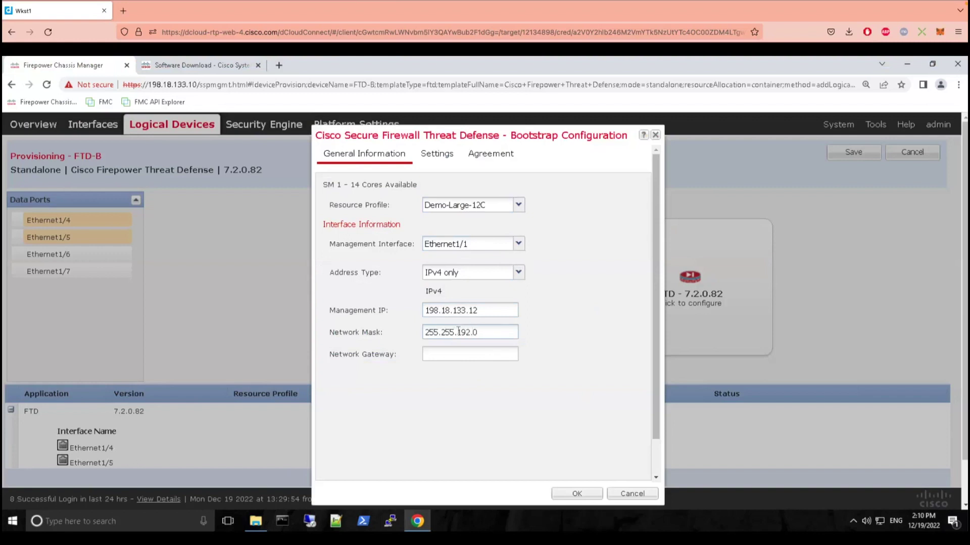
{"action": "key", "text": "Tab"}
{"action": "type", "text": "198./1"}
{"action": "type", "text": "18."}
{"action": "type", "text": "128.1"}
{"action": "scroll", "coordinate": [581, 419], "scroll_direction": "down", "scroll_amount": 1}
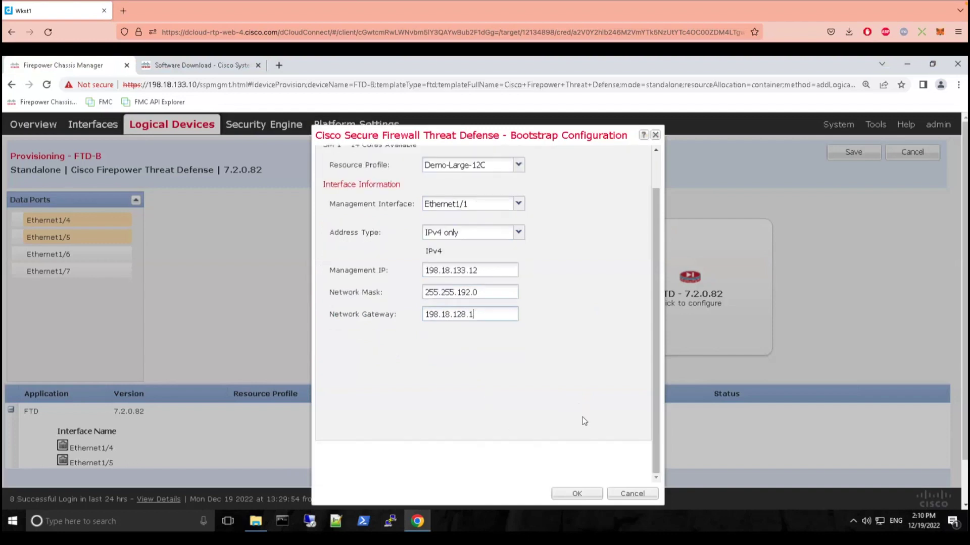
{"action": "scroll", "coordinate": [585, 419], "scroll_direction": "up", "scroll_amount": 1}
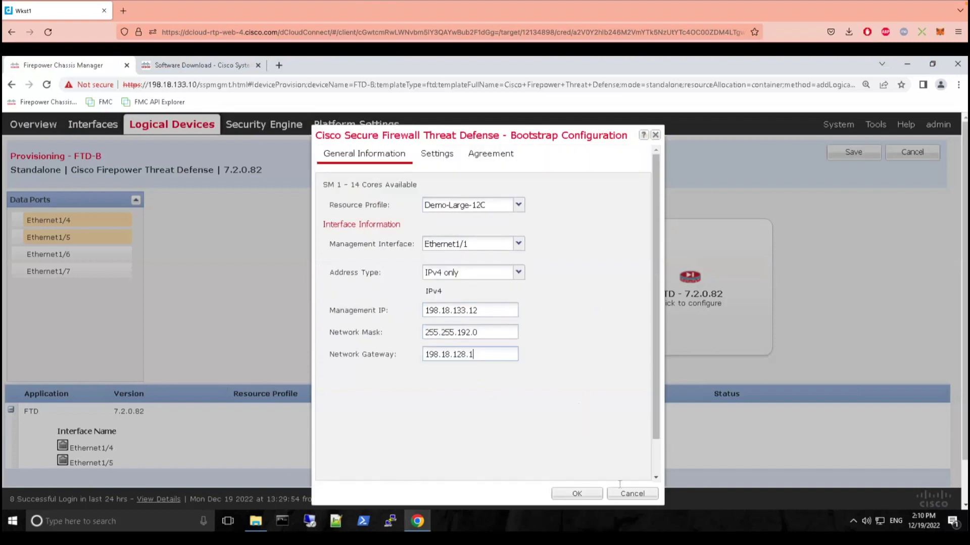
Permit Expert mode, enter search domain dcloud.local, and set the firewall mode to Routed.
{"action": "left_click", "coordinate": [443, 157]}
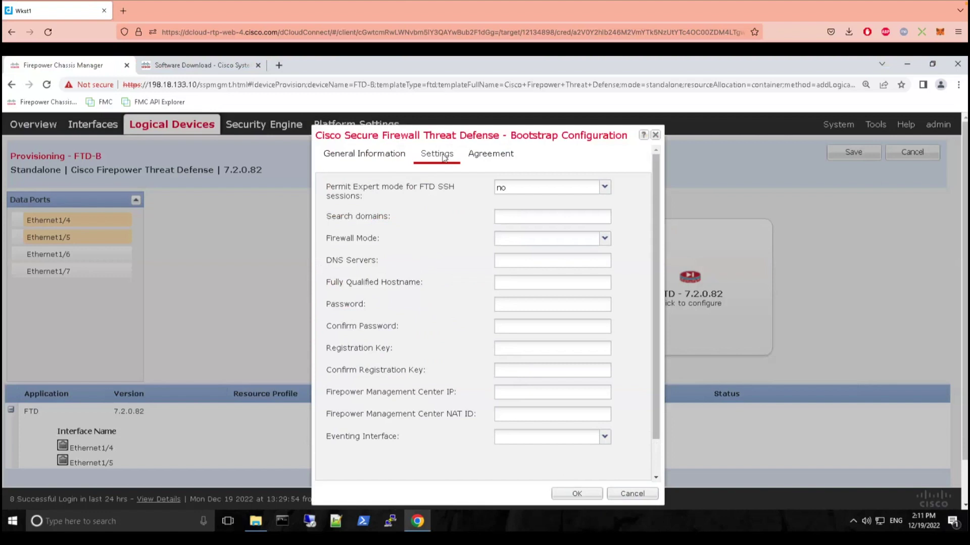
{"action": "left_click", "coordinate": [541, 188]}
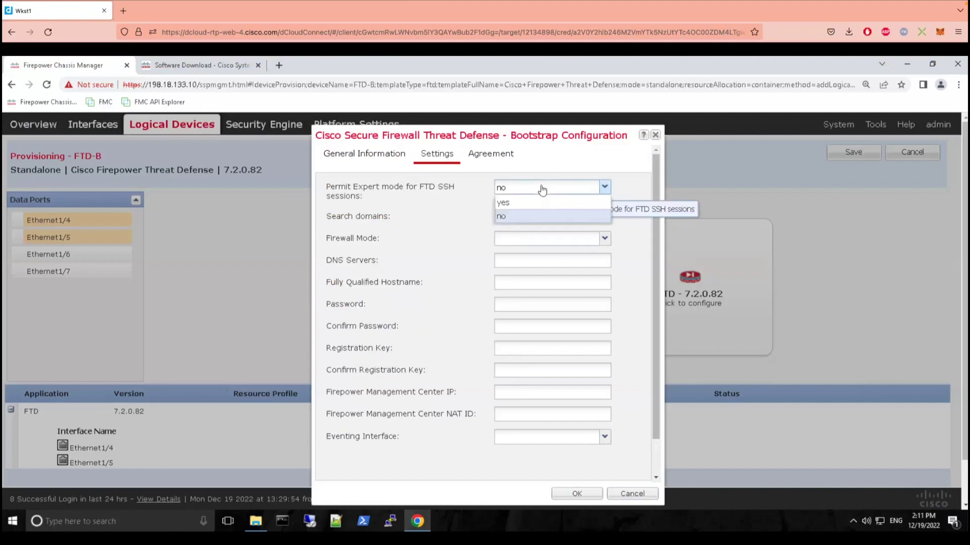
{"action": "left_click", "coordinate": [512, 203]}
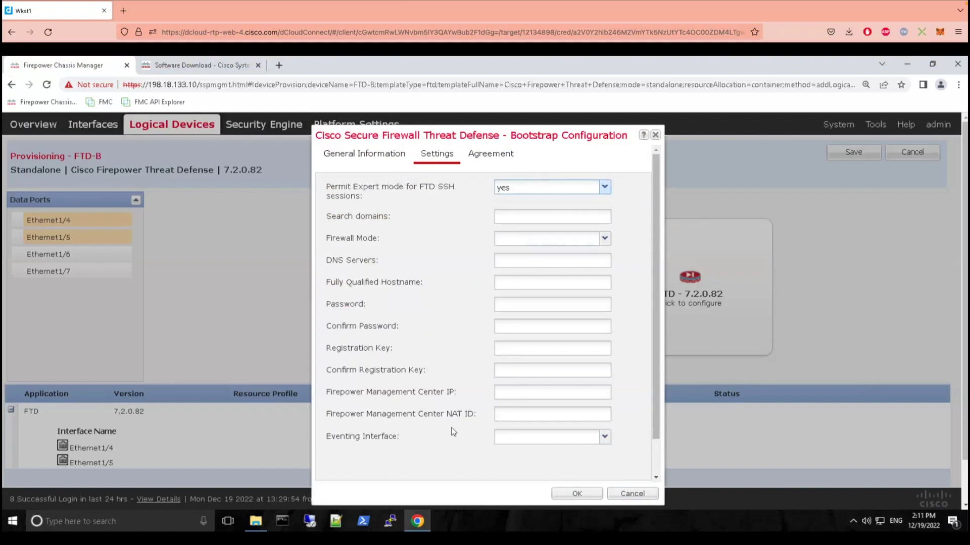
{"action": "left_click", "coordinate": [503, 221]}
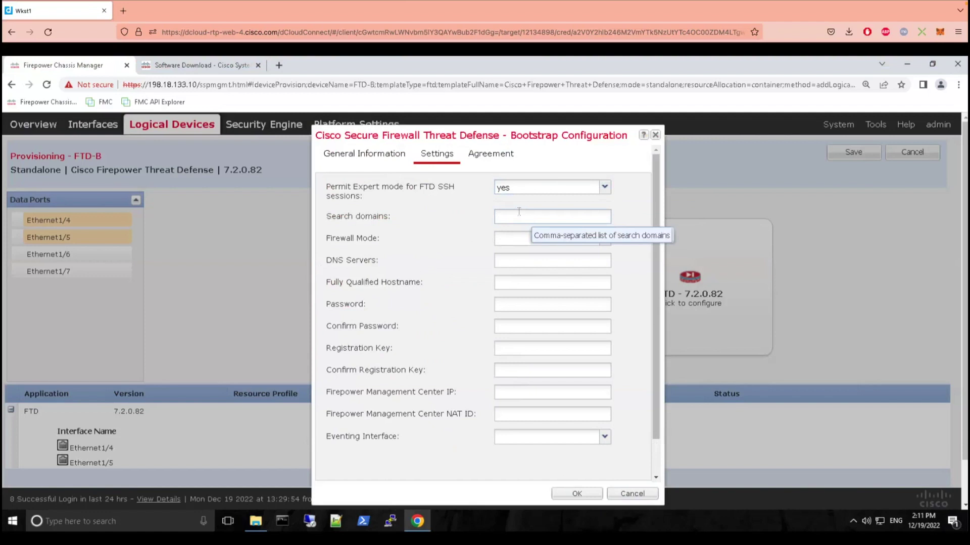
{"action": "type", "text": "cloud.local"}
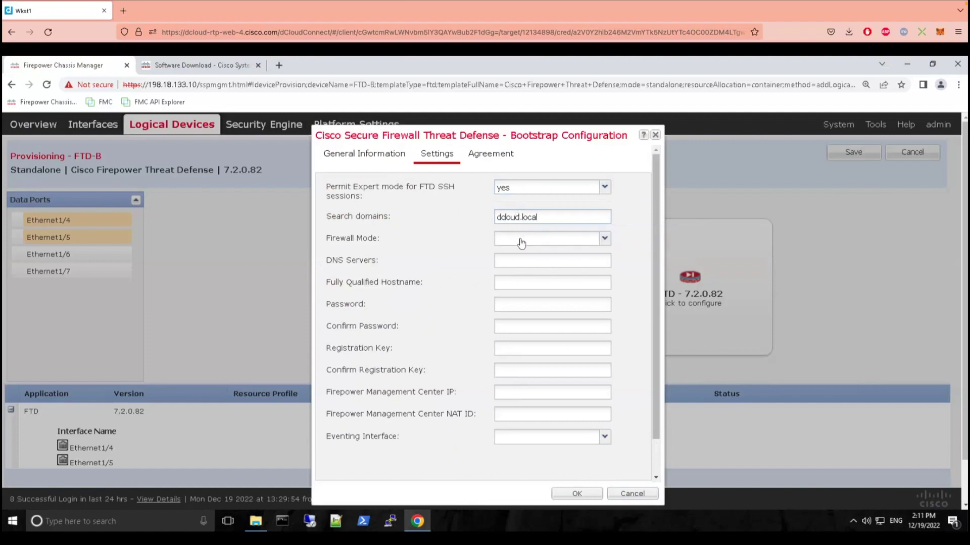
{"action": "left_click", "coordinate": [520, 242]}
{"action": "left_click", "coordinate": [521, 268]}
Enter the DNS servers, hostname, admin password, registration key, FMC IP and NAT ID.
{"action": "left_click", "coordinate": [521, 264]}
{"action": "mouse_move", "coordinate": [524, 261]}
{"action": "type", "text": "198.18.133.1"}
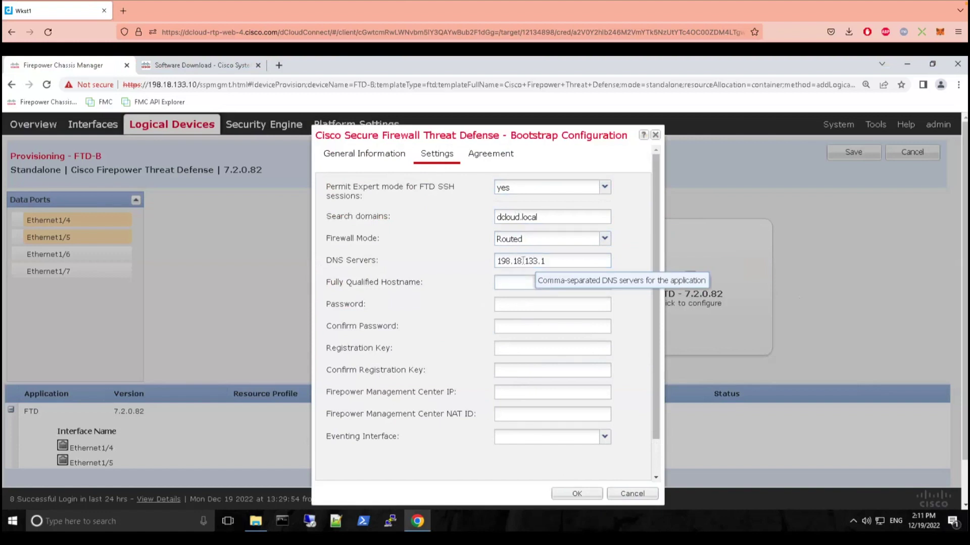
{"action": "type", "text": "tdb.d"}
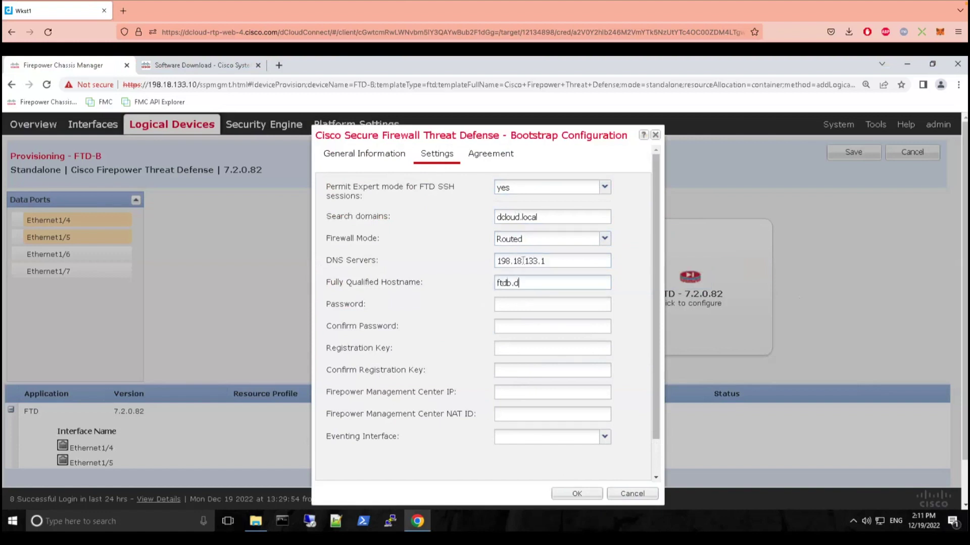
{"action": "type", "text": "cloud.l"}
{"action": "type", "text": "ocal"}
{"action": "left_click", "coordinate": [528, 308]}
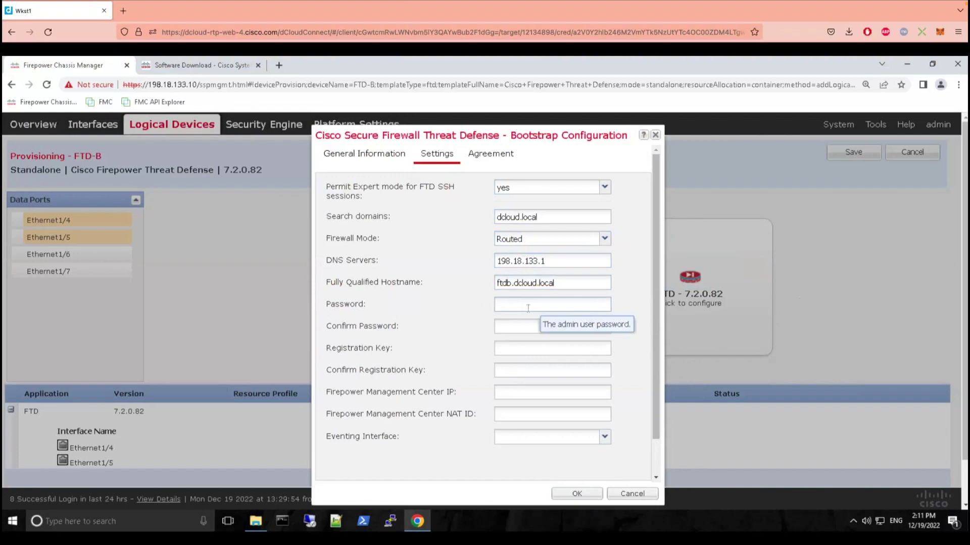
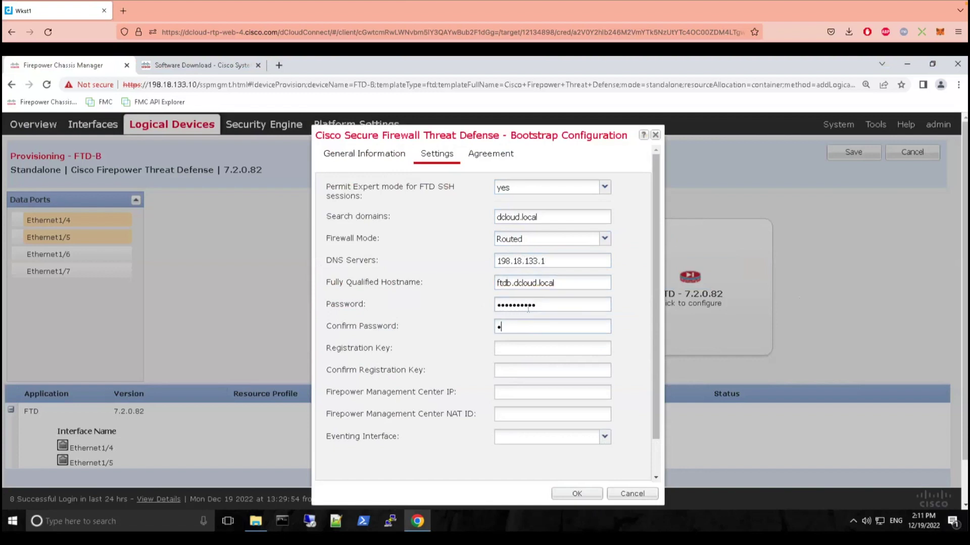
{"action": "key", "text": "shift+Tab"}
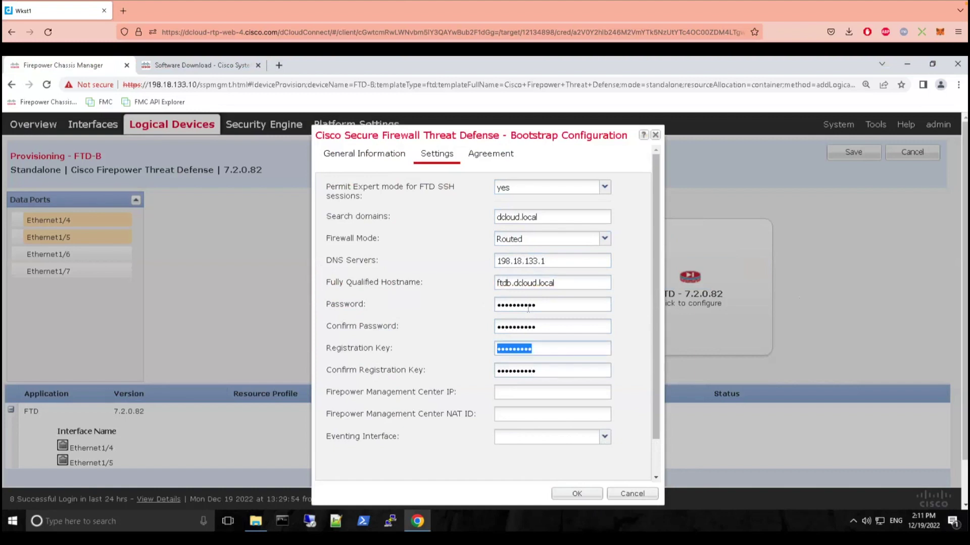
{"action": "left_click", "coordinate": [551, 395]}
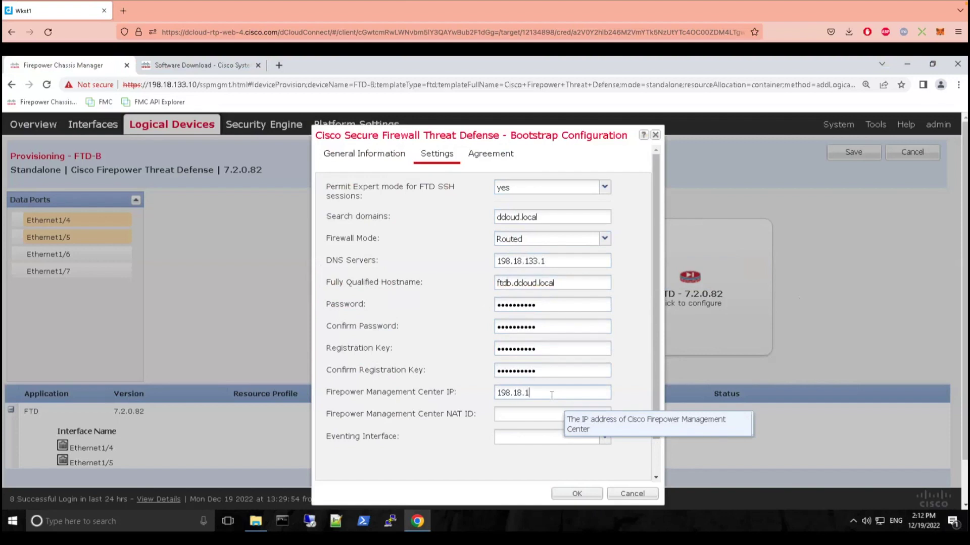
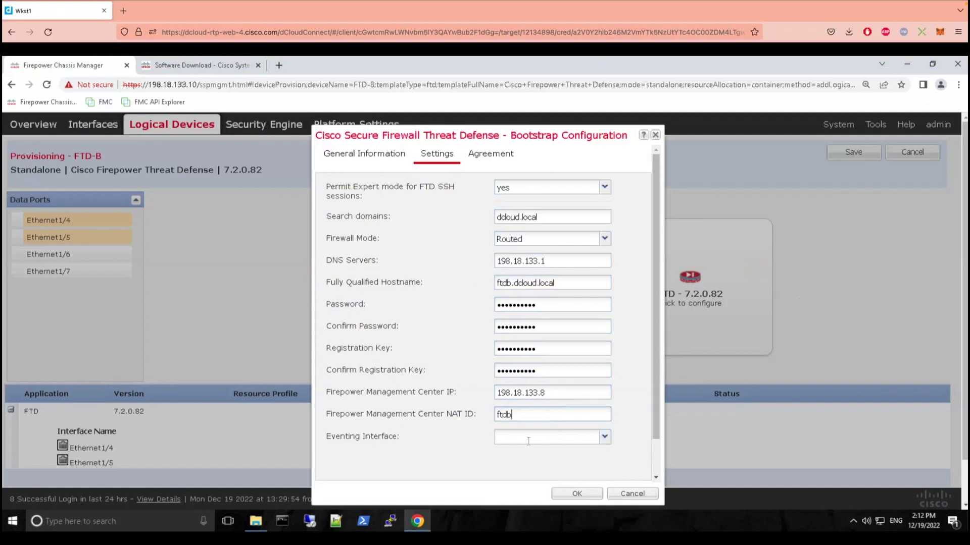
{"action": "scroll", "coordinate": [544, 447], "scroll_direction": "down", "scroll_amount": 1}
{"action": "scroll", "coordinate": [546, 440], "scroll_direction": "down", "scroll_amount": 1}
{"action": "scroll", "coordinate": [553, 432], "scroll_direction": "up", "scroll_amount": 1}
{"action": "left_click", "coordinate": [496, 160]}
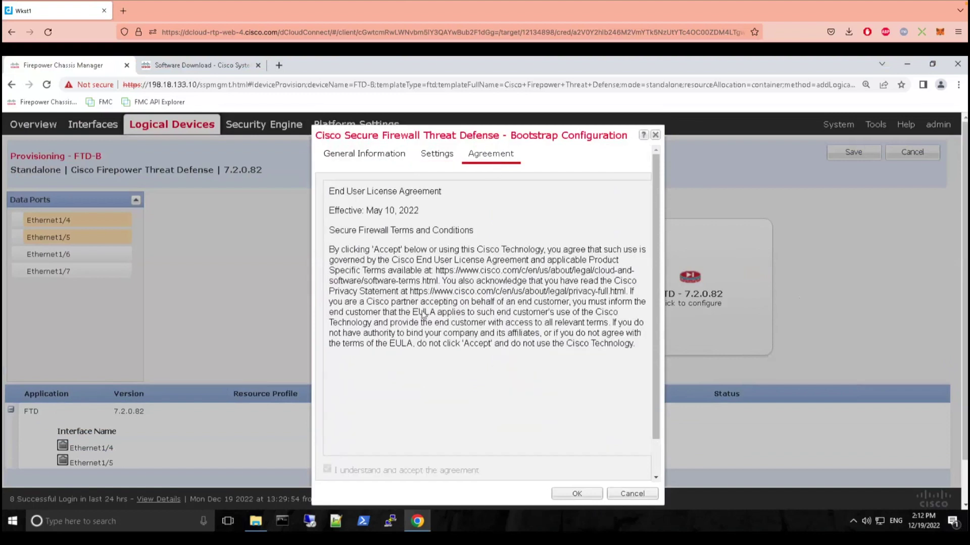
{"action": "scroll", "coordinate": [425, 315], "scroll_direction": "down", "scroll_amount": 1}
{"action": "scroll", "coordinate": [430, 333], "scroll_direction": "down", "scroll_amount": 1}
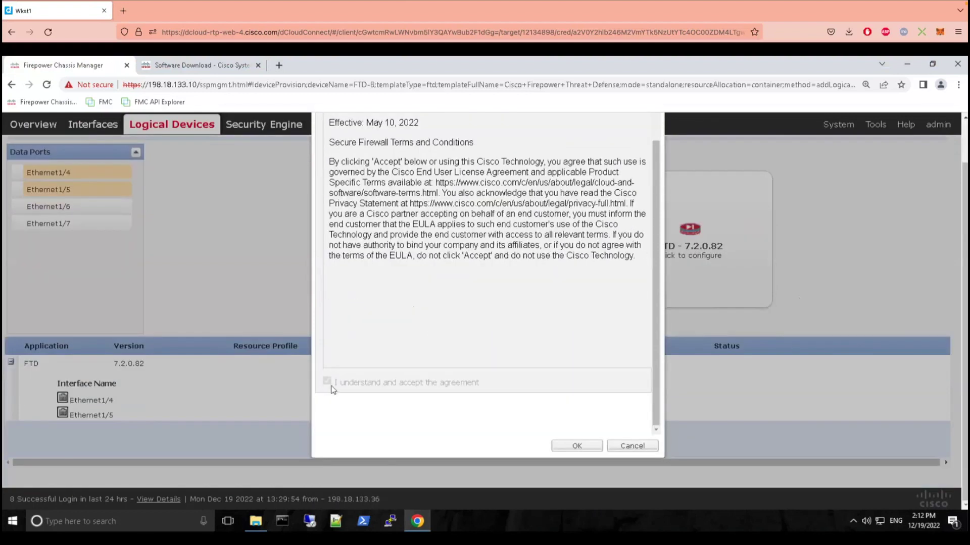
{"action": "scroll", "coordinate": [375, 406], "scroll_direction": "up", "scroll_amount": 2}
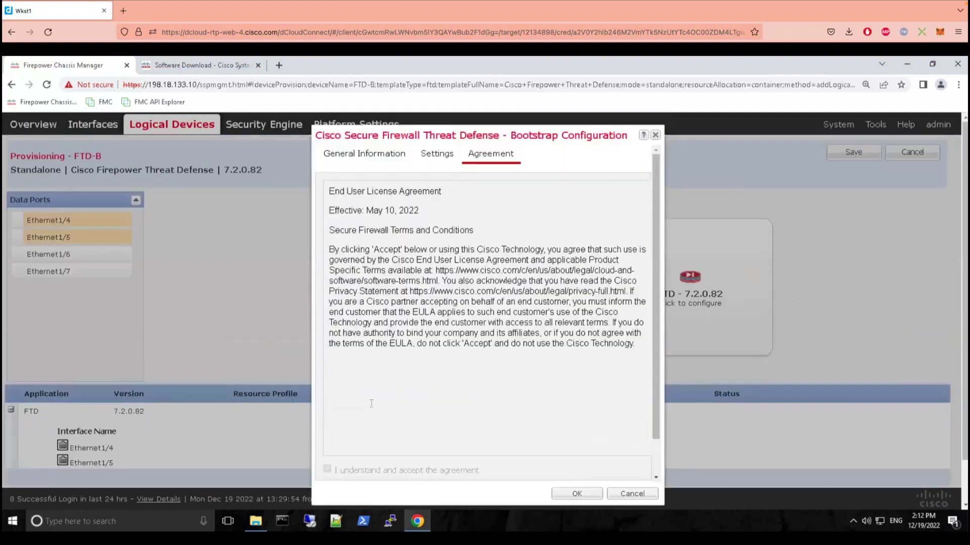
{"action": "scroll", "coordinate": [564, 367], "scroll_direction": "down", "scroll_amount": 1}
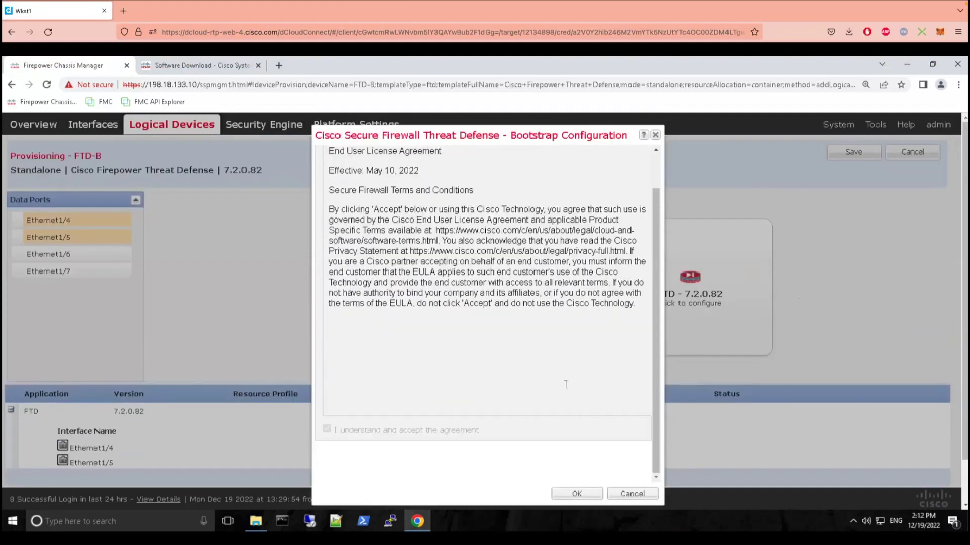
Confirm the FTD-B bootstrap settings and save the logical device so it shows Installing.
{"action": "left_click", "coordinate": [576, 495]}
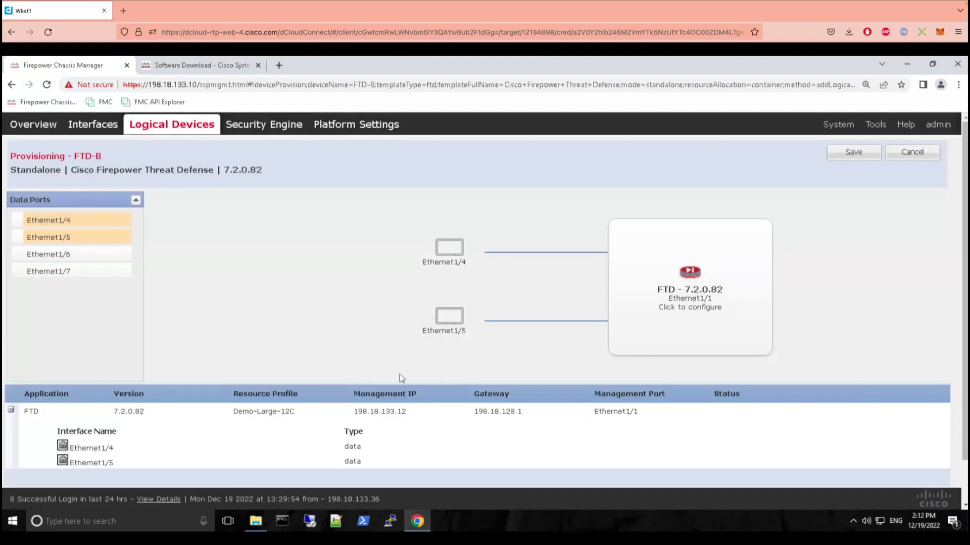
{"action": "left_click", "coordinate": [847, 155]}
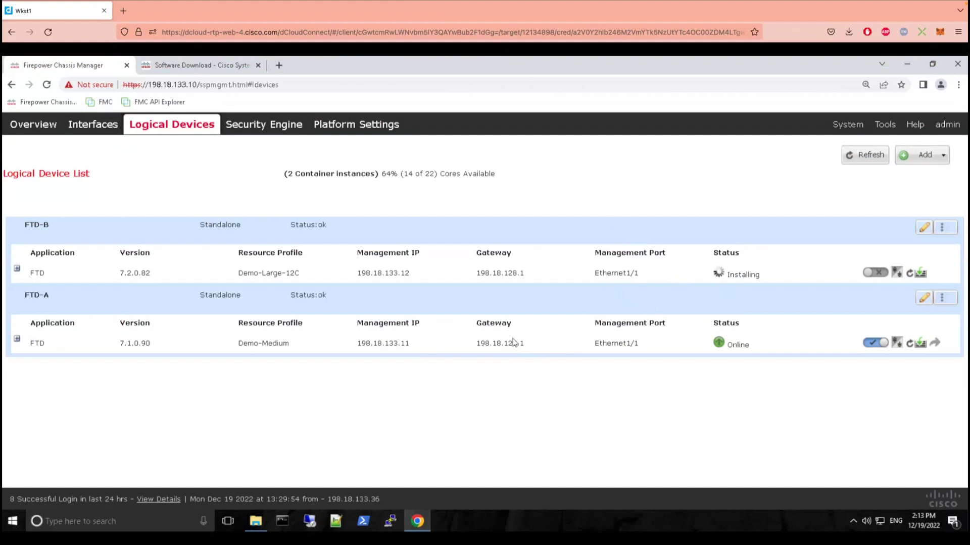
Bring up the PuTTY configuration window and move it aside.
{"action": "left_click", "coordinate": [390, 521]}
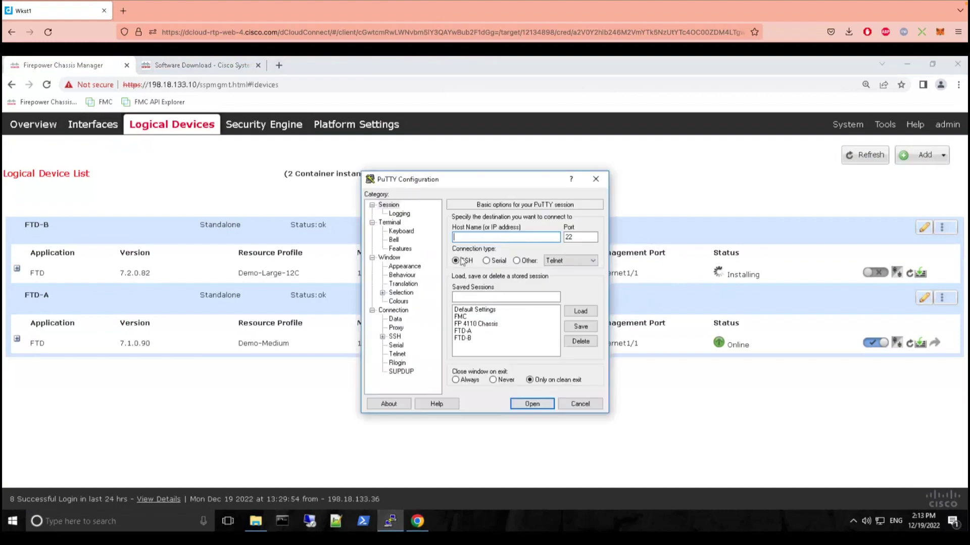
{"action": "left_click_drag", "start_coordinate": [505, 182], "coordinate": [391, 189]}
{"action": "left_click", "coordinate": [565, 176]}
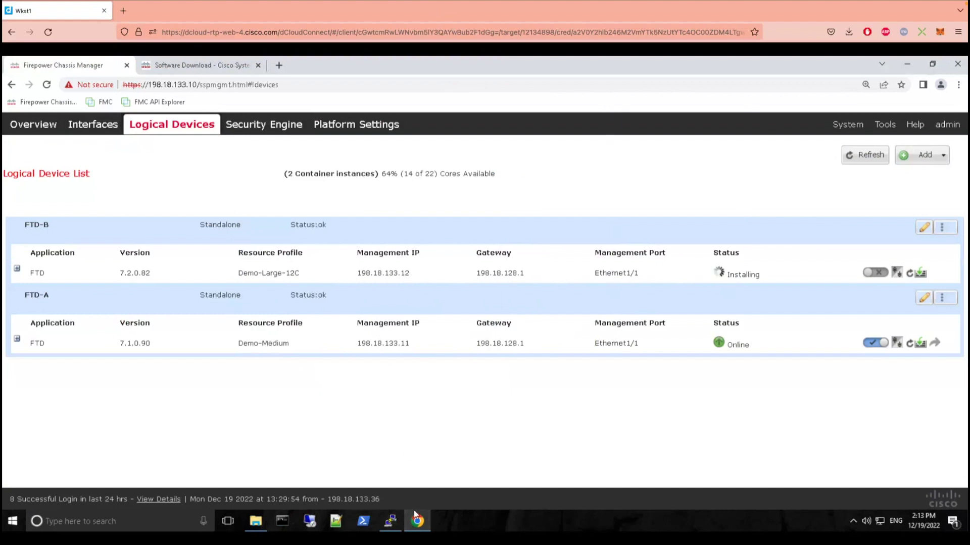
{"action": "left_click", "coordinate": [389, 521]}
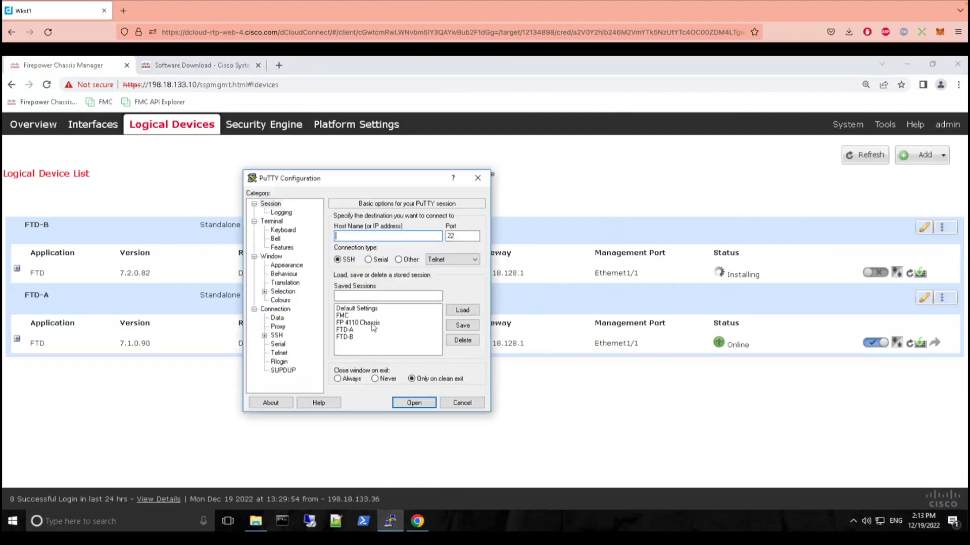
Open the FP 4110 Chassis saved session and log in as admin.
{"action": "left_click", "coordinate": [356, 325]}
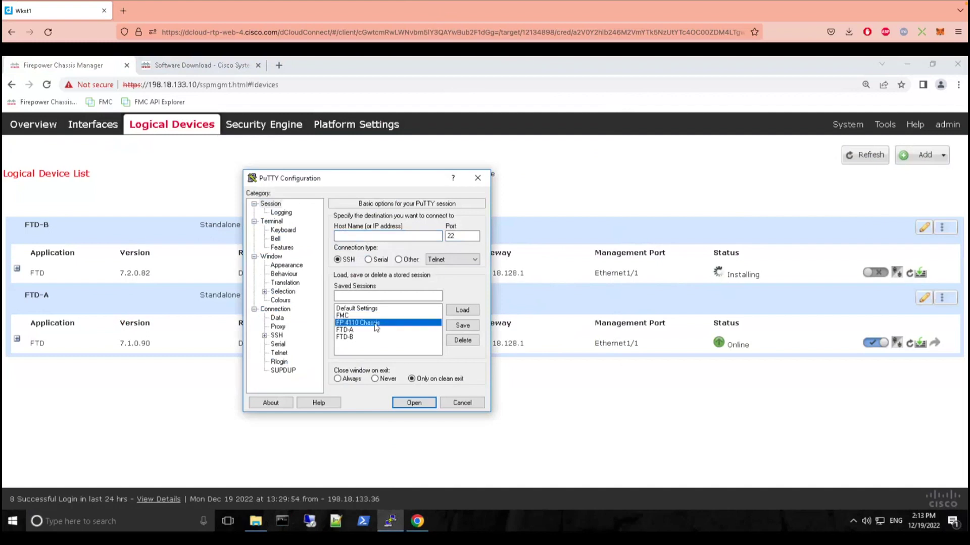
{"action": "double_click", "coordinate": [374, 327]}
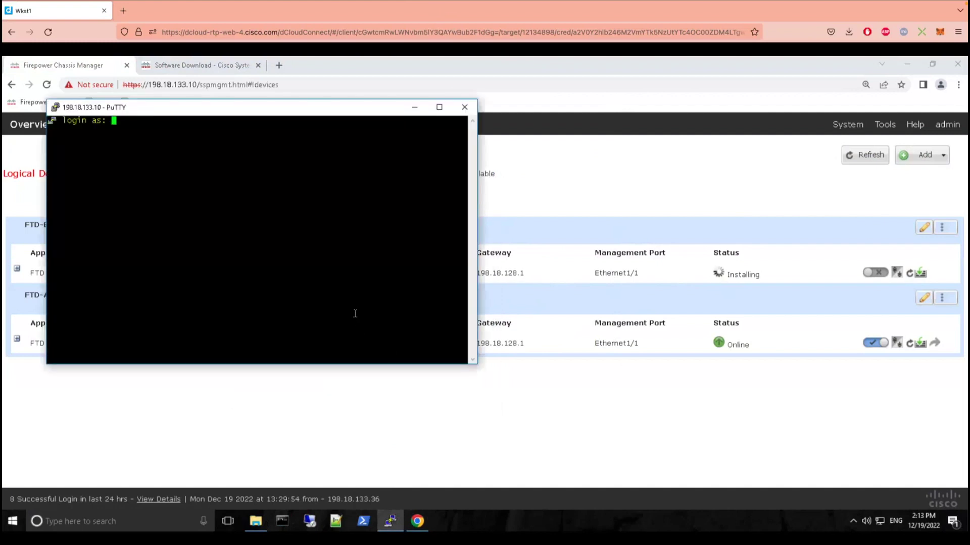
{"action": "type", "text": "admin"}
{"action": "key", "text": "Return"}
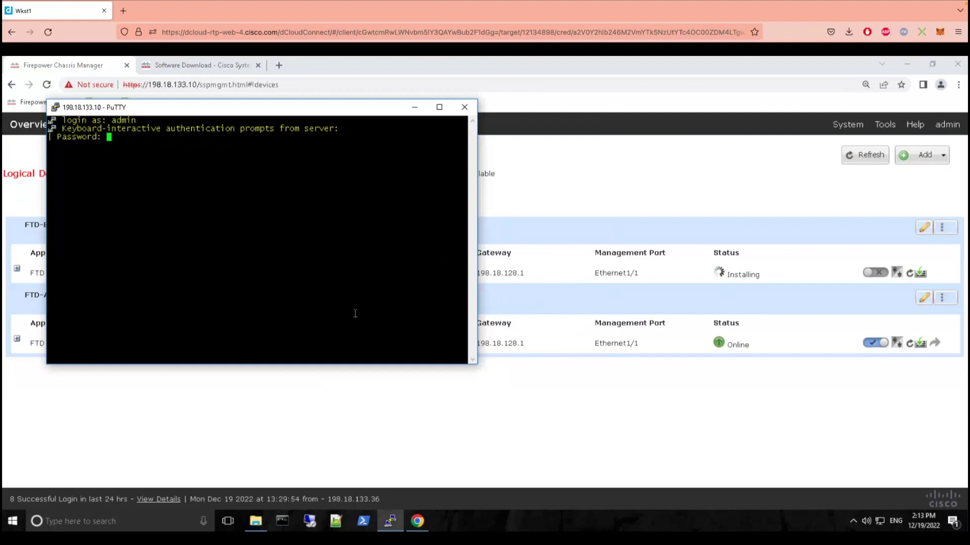
{"action": "key", "text": "Return"}
{"action": "key", "text": "Return"}
{"action": "key", "text": "Return"}
{"action": "key", "text": "Return"}
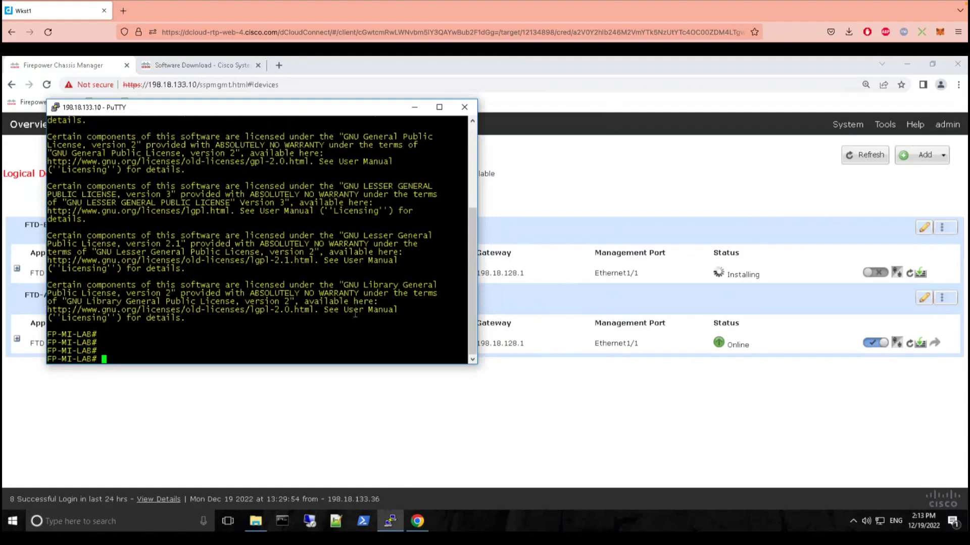
{"action": "type", "text": "?"}
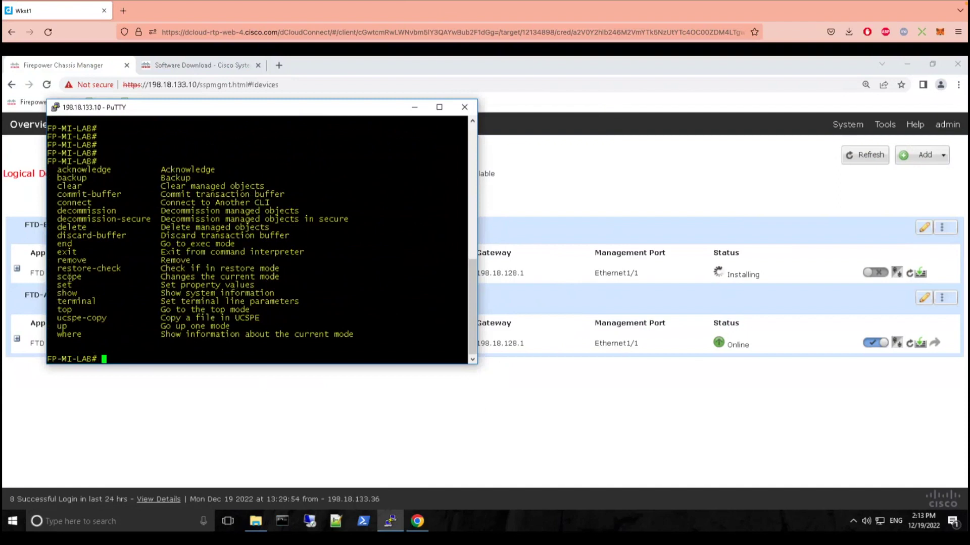
Run 'scope ssa' then 'scope slot 1' to reach the /ssa/slot prompt.
{"action": "double_click", "coordinate": [68, 278]}
{"action": "left_click", "coordinate": [60, 279]}
{"action": "type", "text": "scope ?"}
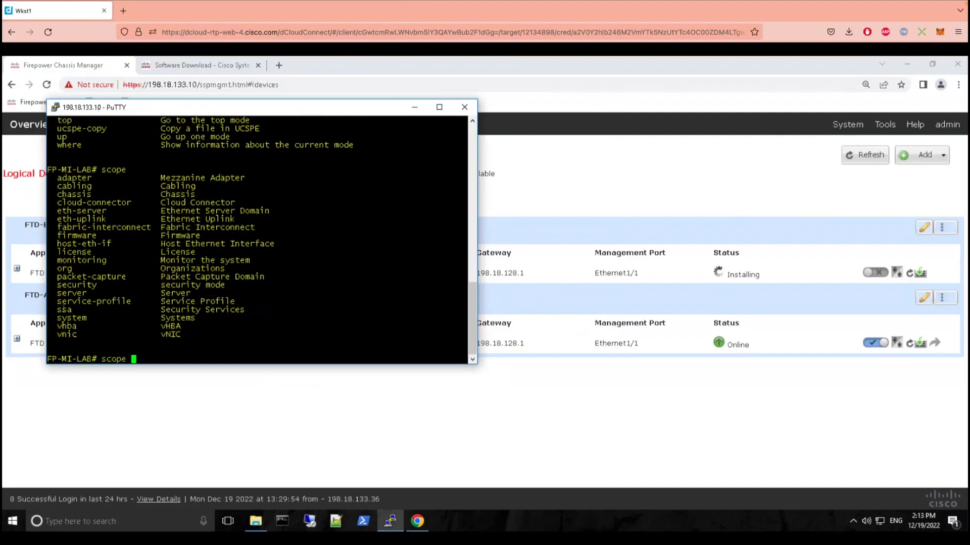
{"action": "double_click", "coordinate": [60, 309]}
{"action": "left_click", "coordinate": [203, 345]}
{"action": "type", "text": "ssa"}
{"action": "key", "text": "Return"}
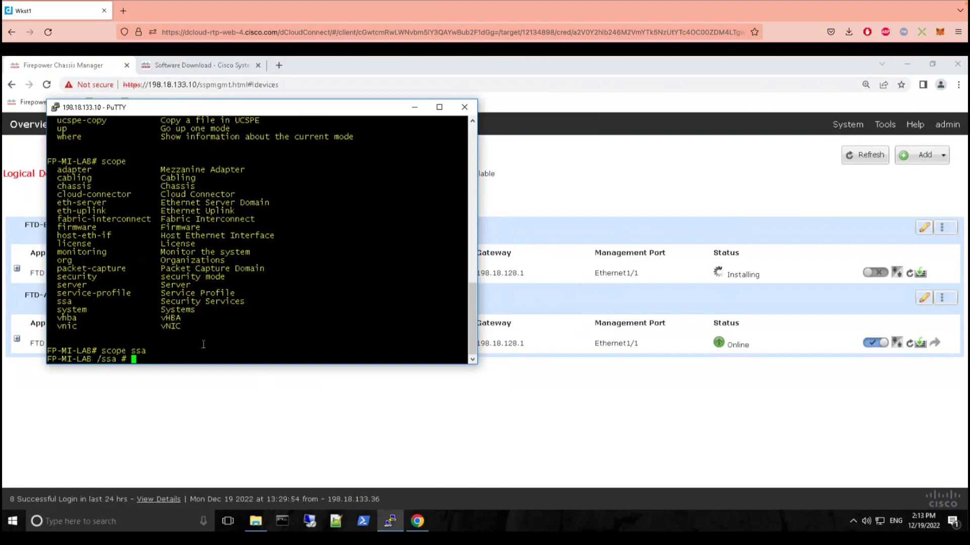
{"action": "type", "text": "?"}
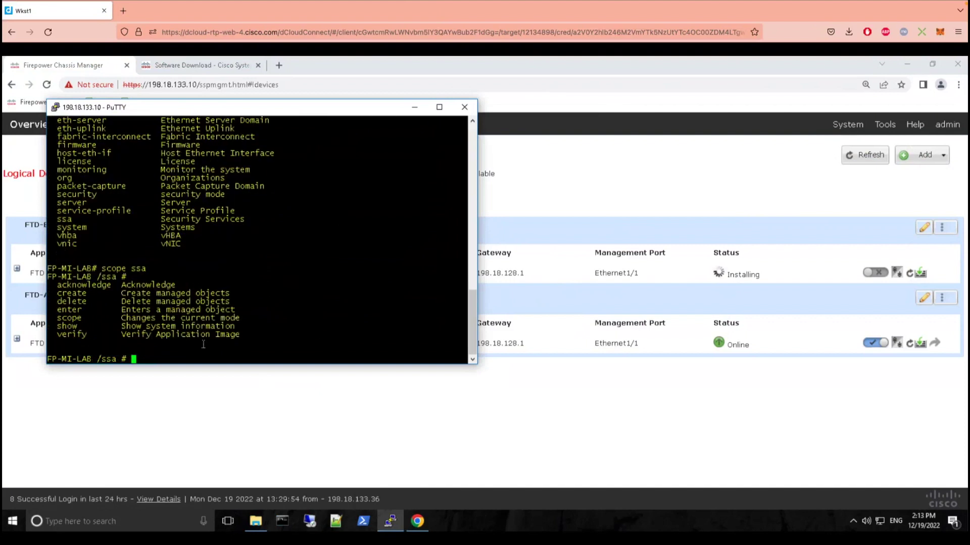
{"action": "type", "text": "scope ?"}
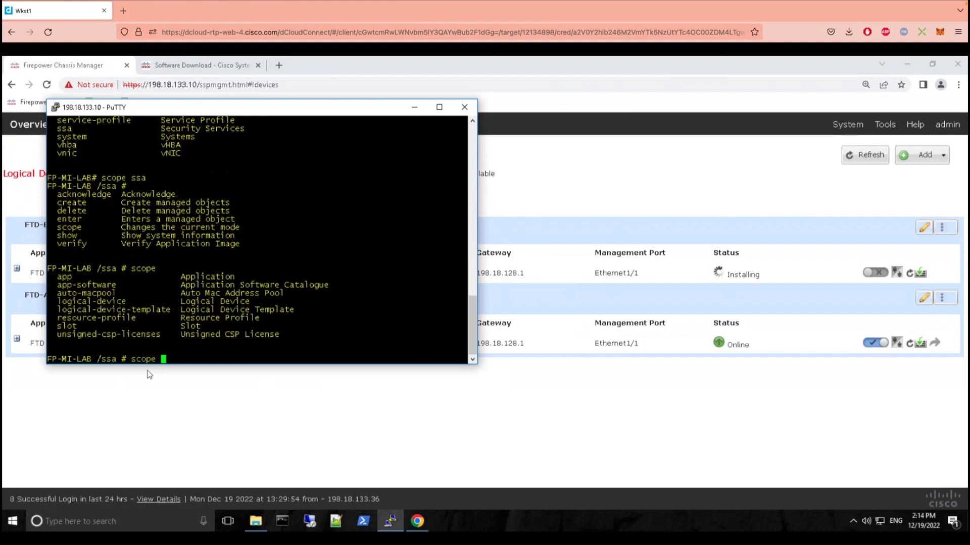
{"action": "double_click", "coordinate": [60, 326]}
{"action": "type", "text": "slow"}
{"action": "key", "text": "BackSpace"}
{"action": "key", "text": "BackSpace"}
{"action": "type", "text": "t "}
{"action": "type", "text": "?"}
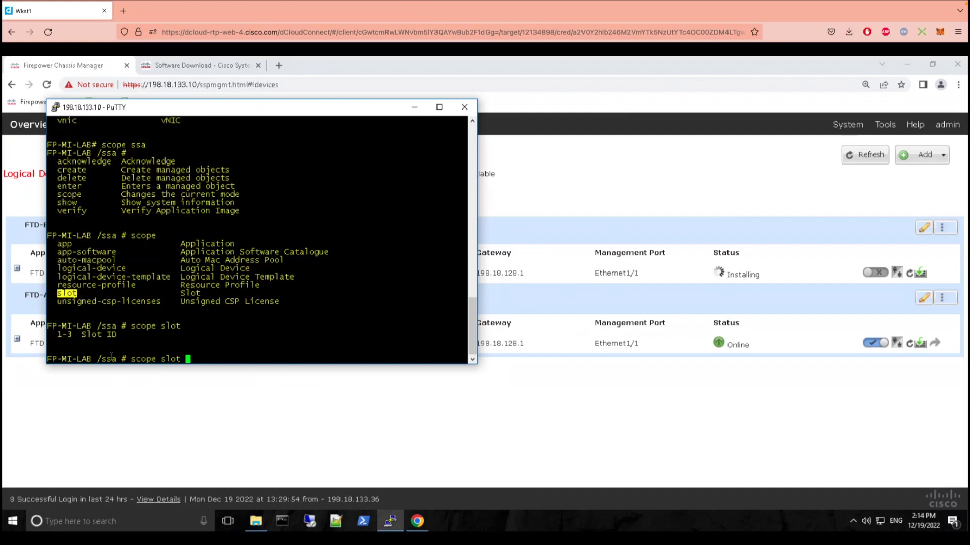
{"action": "type", "text": "1"}
{"action": "key", "text": "Return"}
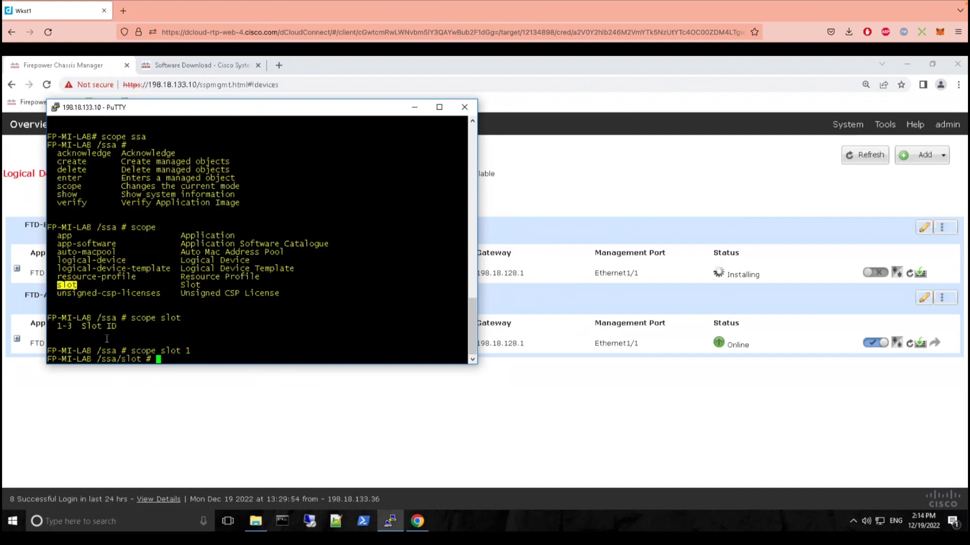
Exit to /ssa, re-enter 'scope slot 1', and tab-complete app-instance under 'scope'.
{"action": "left_click_drag", "start_coordinate": [92, 358], "coordinate": [143, 358]}
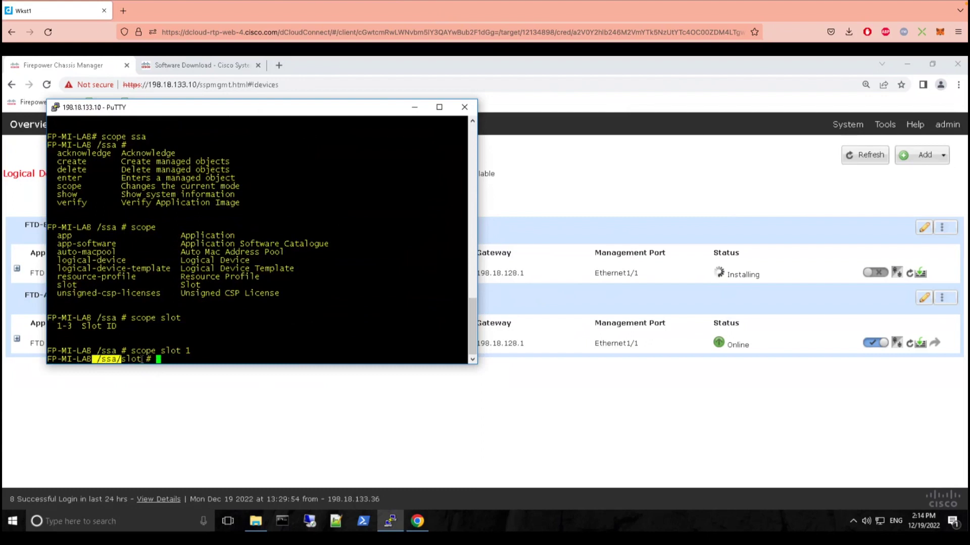
{"action": "left_click", "coordinate": [189, 358]}
{"action": "type", "text": "exit"}
{"action": "key", "text": "Return"}
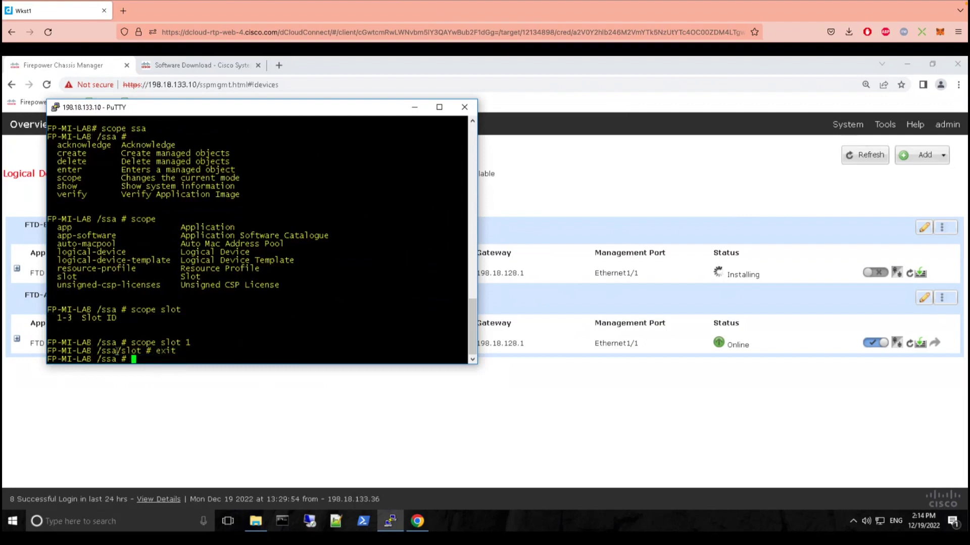
{"action": "left_click_drag", "start_coordinate": [97, 358], "coordinate": [116, 358]}
{"action": "left_click", "coordinate": [120, 358]}
{"action": "type", "text": "scope slot 1"}
{"action": "key", "text": "Return"}
{"action": "key", "text": "Return"}
{"action": "key", "text": "Return"}
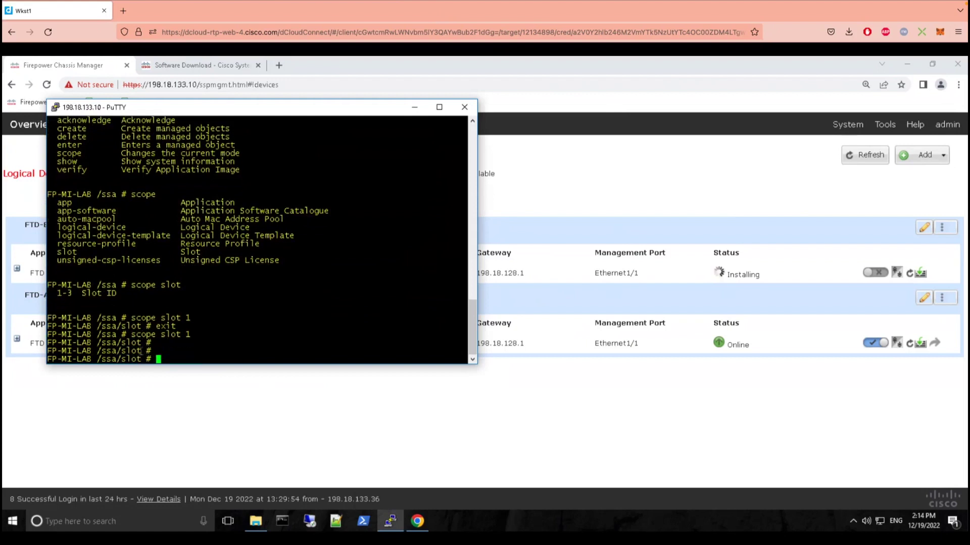
{"action": "type", "text": "?"}
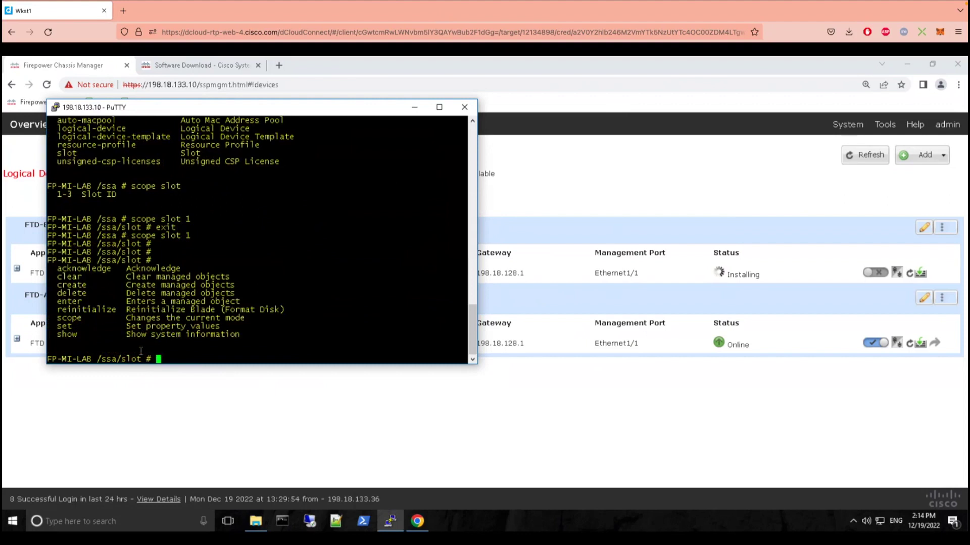
{"action": "type", "text": "scopew"}
{"action": "key", "text": "BackSpace"}
{"action": "type", "text": "?"}
{"action": "type", "text": "ap"}
{"action": "key", "text": "Tab"}
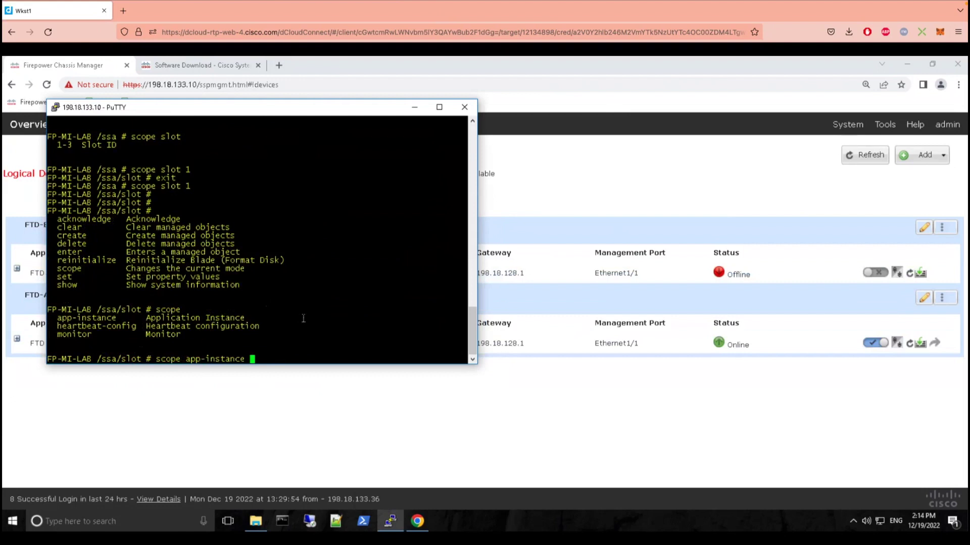
Tab-complete and submit the 'scope app-instance' command in slot 1.
{"action": "key", "text": "BackSpace"}
{"action": "key", "text": "BackSpace"}
{"action": "key", "text": "BackSpace"}
{"action": "key", "text": "BackSpace"}
{"action": "key", "text": "BackSpace"}
{"action": "key", "text": "BackSpace"}
{"action": "key", "text": "BackSpace"}
{"action": "key", "text": "BackSpace"}
{"action": "key", "text": "BackSpace"}
{"action": "key", "text": "BackSpace"}
{"action": "key", "text": "BackSpace"}
{"action": "key", "text": "BackSpace"}
{"action": "key", "text": "BackSpace"}
{"action": "type", "text": "app"}
{"action": "key", "text": "Tab"}
{"action": "key", "text": "question"}
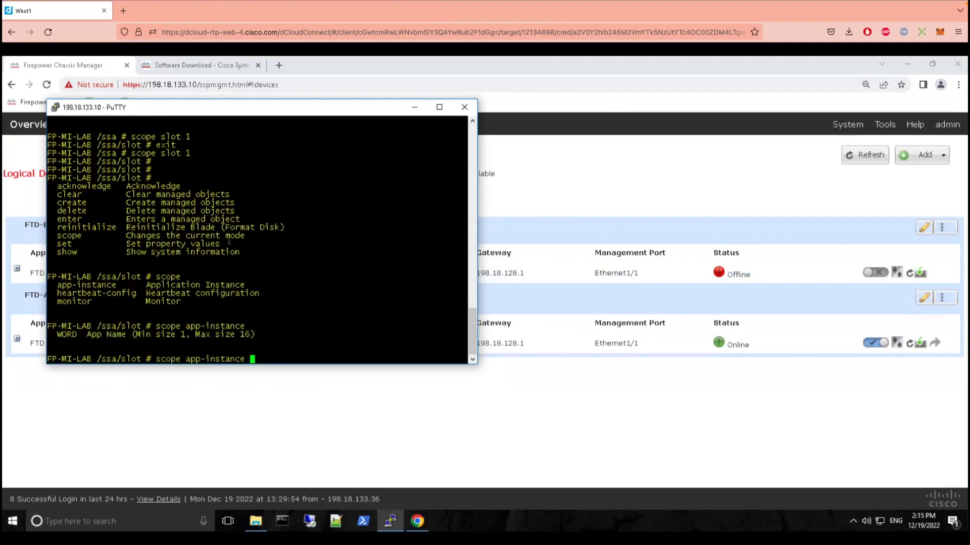
{"action": "key", "text": "BackSpace"}
{"action": "key", "text": "BackSpace"}
{"action": "key", "text": "BackSpace"}
{"action": "key", "text": "BackSpace"}
{"action": "key", "text": "BackSpace"}
{"action": "key", "text": "Tab"}
{"action": "key", "text": "Return"}
{"action": "type", "text": "show app"}
Run 'show app-instance' and widen the PuTTY window so the full table fits.
{"action": "key", "text": "Tab"}
{"action": "key", "text": "Return"}
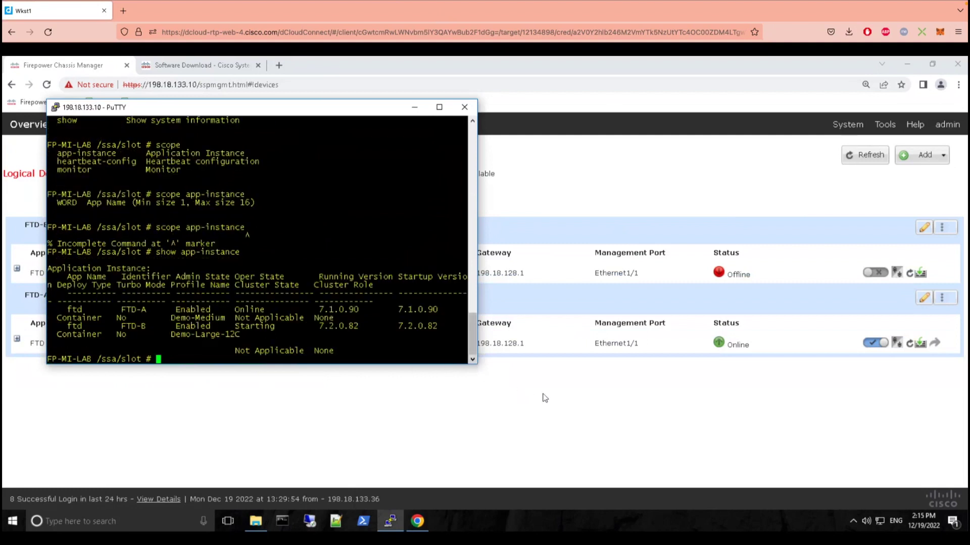
{"action": "mouse_move", "coordinate": [477, 364]}
{"action": "left_mouse_down"}
{"action": "mouse_move", "coordinate": [579, 405]}
{"action": "mouse_move", "coordinate": [557, 405]}
{"action": "left_mouse_up"}
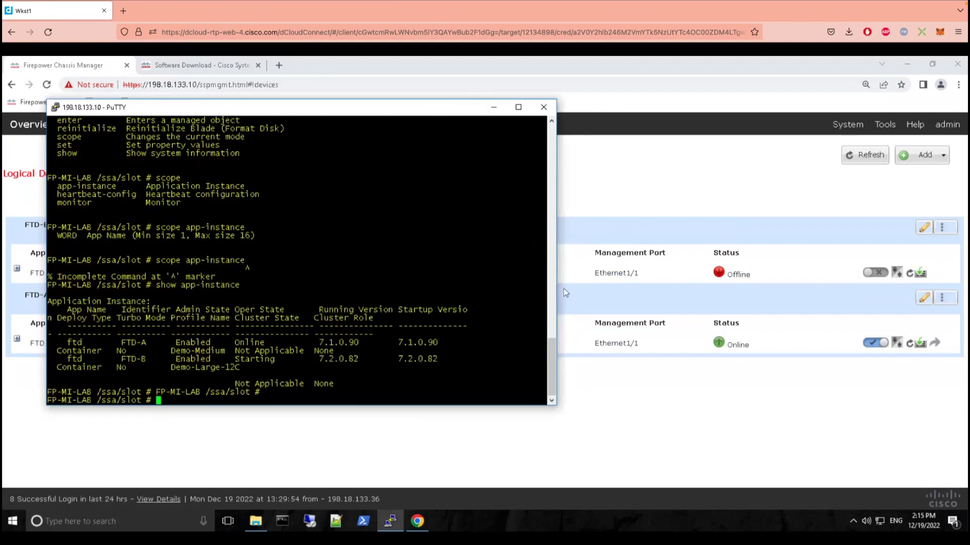
{"action": "scroll", "coordinate": [560, 287], "scroll_direction": "up", "scroll_amount": 6}
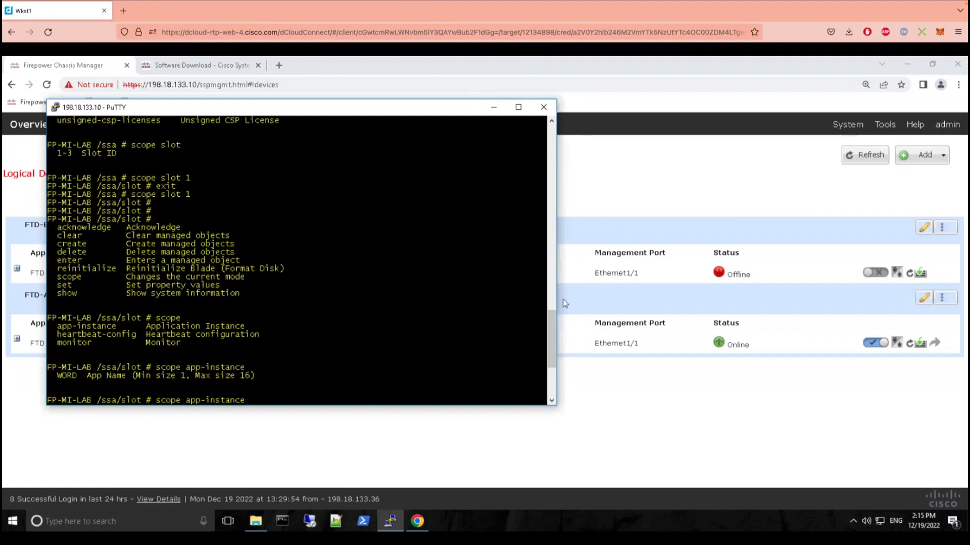
{"action": "left_click_drag", "start_coordinate": [552, 324], "coordinate": [555, 295]}
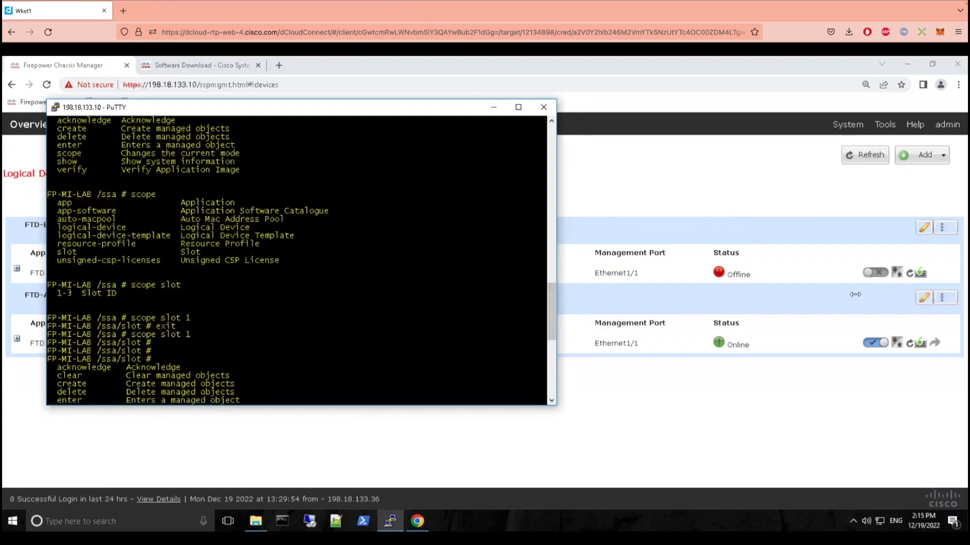
{"action": "left_click_drag", "start_coordinate": [861, 294], "coordinate": [864, 294]}
{"action": "key", "text": "Up"}
{"action": "key", "text": "Return"}
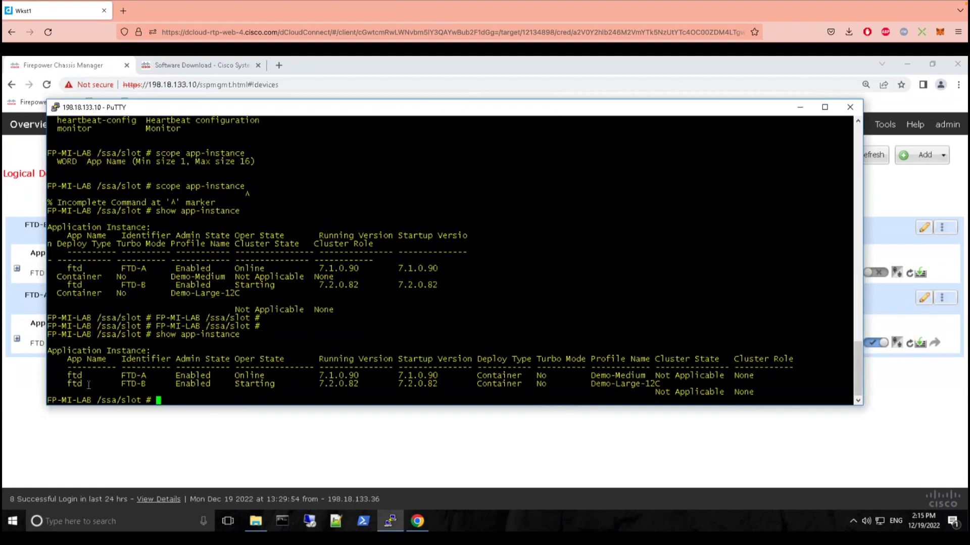
Highlight FTD-A's version 7.1.0.90 and FTD-B's Starting state, then return to Logical Devices.
{"action": "left_click_drag", "start_coordinate": [157, 376], "coordinate": [124, 376]}
{"action": "left_click_drag", "start_coordinate": [122, 376], "coordinate": [154, 376]}
{"action": "left_click_drag", "start_coordinate": [335, 369], "coordinate": [368, 369]}
{"action": "left_click_drag", "start_coordinate": [235, 384], "coordinate": [274, 385]}
{"action": "left_click", "coordinate": [314, 445]}
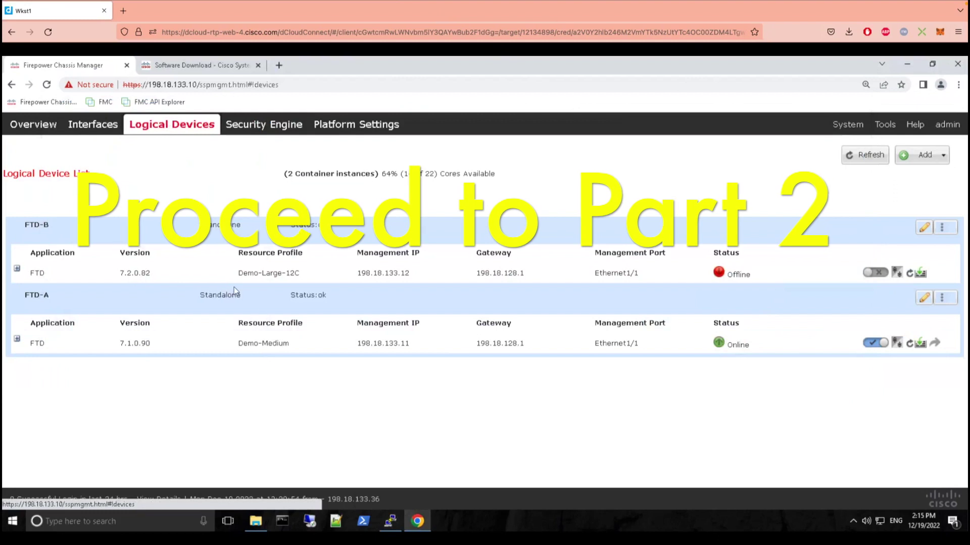
Bring the PuTTY app-instance table back in front of the chassis manager.
{"action": "left_click", "coordinate": [391, 522]}
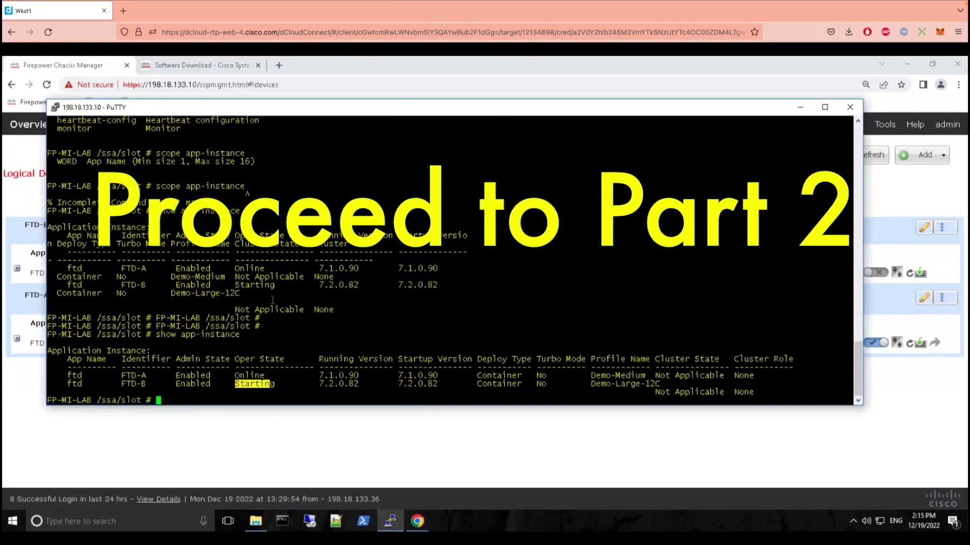